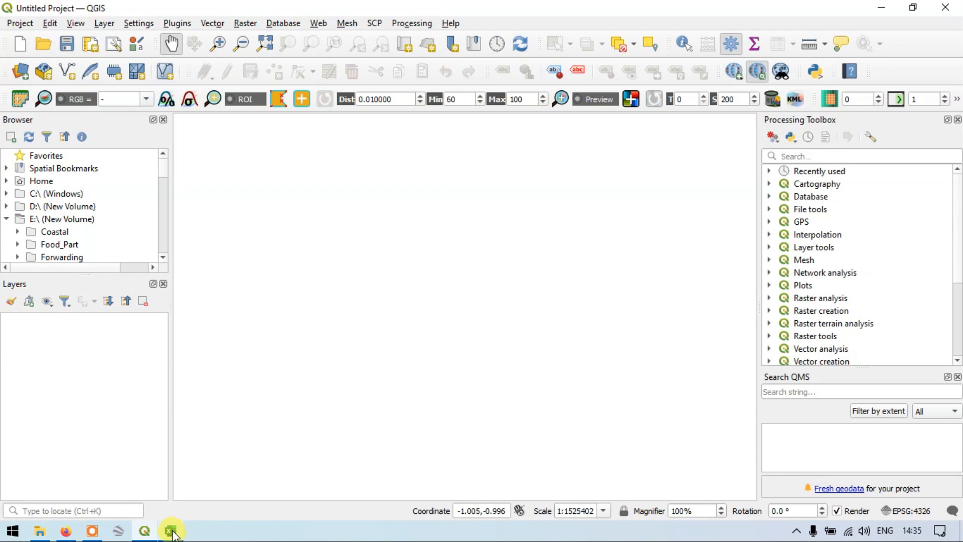
Switch to the sample-location workbook in Excel and open the Save As dialog for the You_tube_MR folder
{"action": "mouse_move", "coordinate": [170, 532]}
{"action": "left_click", "coordinate": [194, 473]}
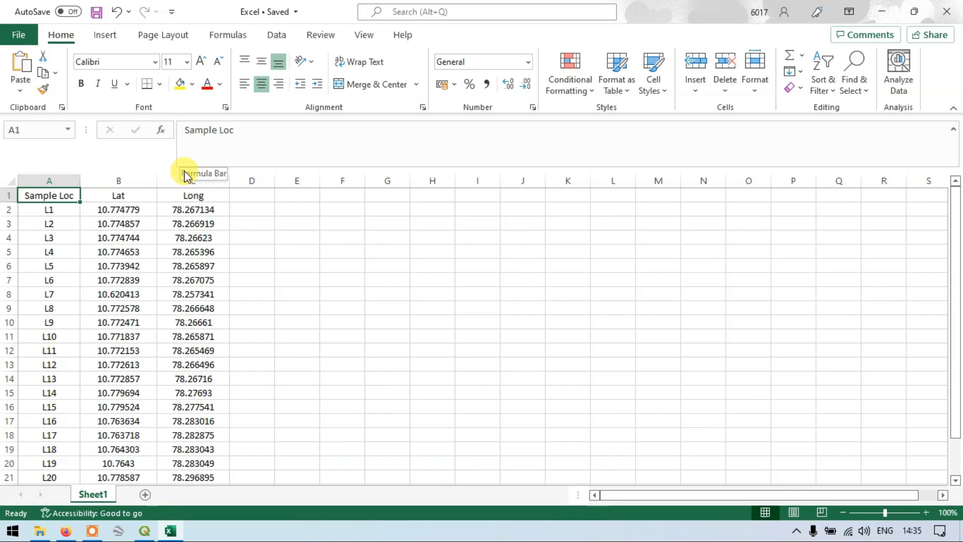
{"action": "left_click", "coordinate": [19, 36]}
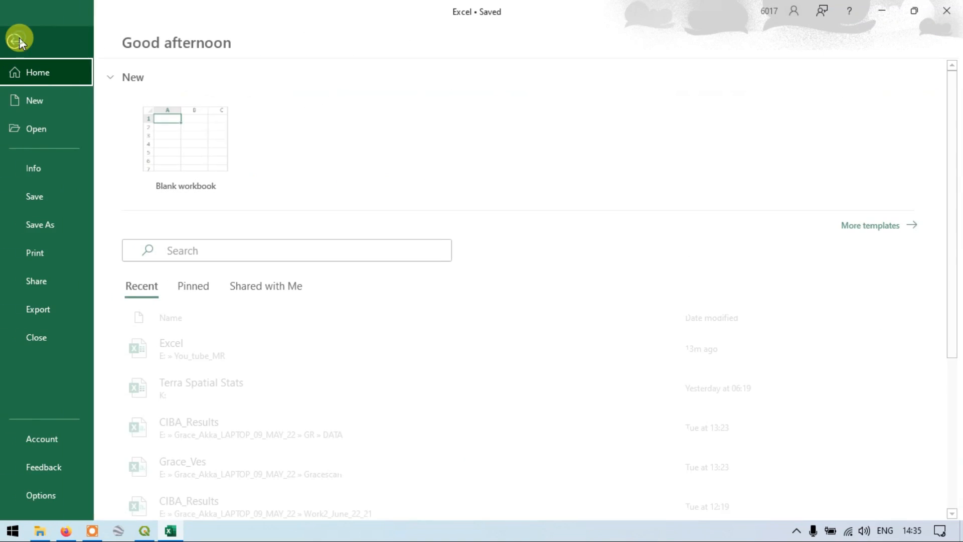
{"action": "left_click", "coordinate": [57, 226]}
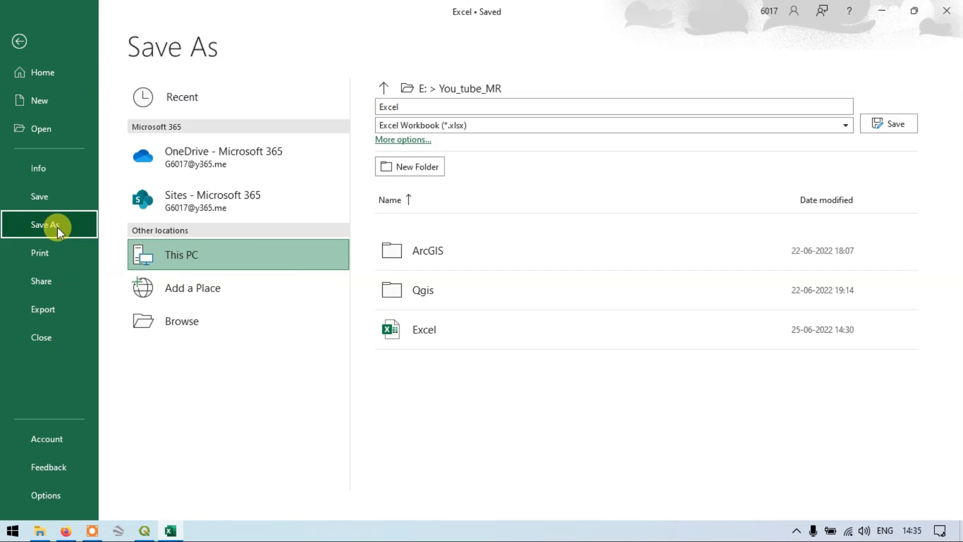
{"action": "left_click", "coordinate": [205, 321]}
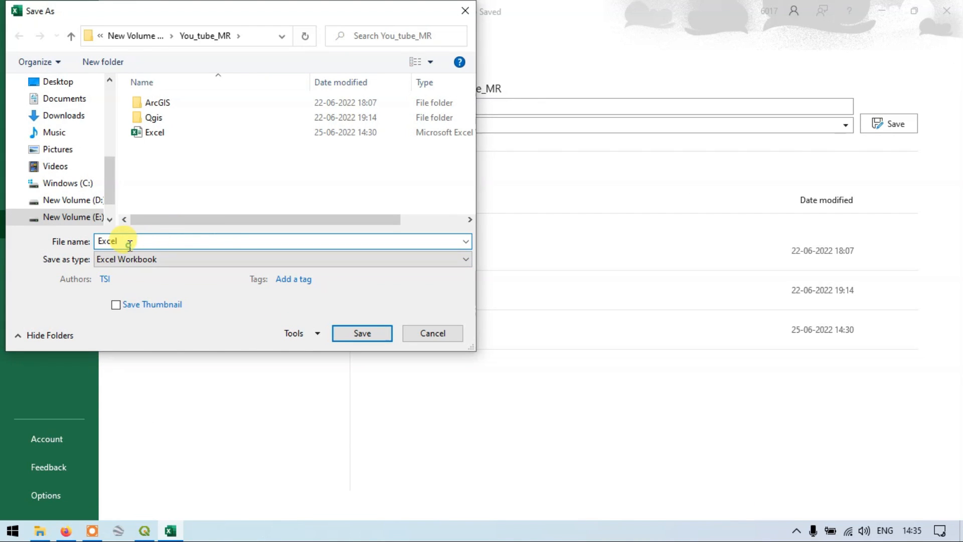
Save the sheet as Sample_loc in CSV (Comma delimited) format in the You_tube_MR folder
{"action": "key", "text": "BackSpace"}
{"action": "key", "text": "BackSpace"}
{"action": "key", "text": "BackSpace"}
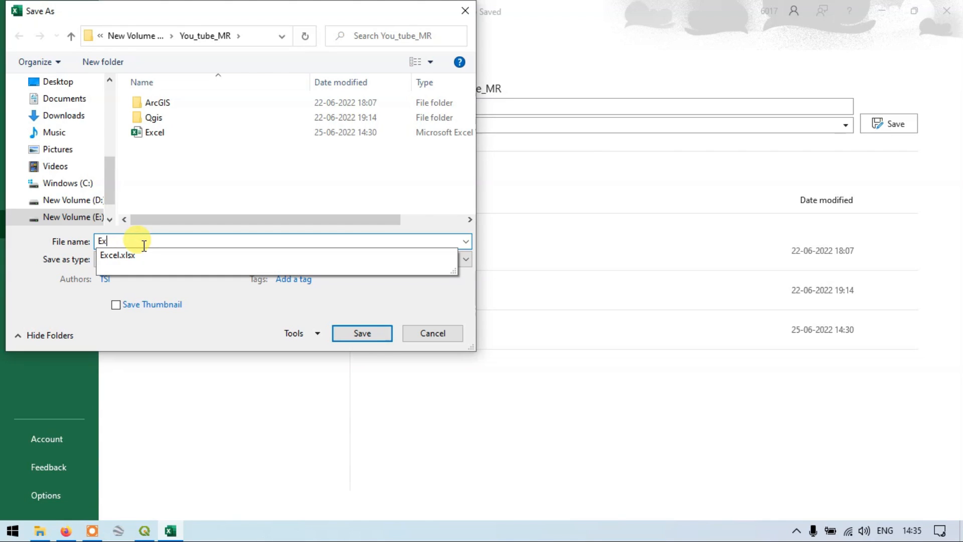
{"action": "key", "text": "BackSpace"}
{"action": "key", "text": "BackSpace"}
{"action": "type", "text": "Sa"}
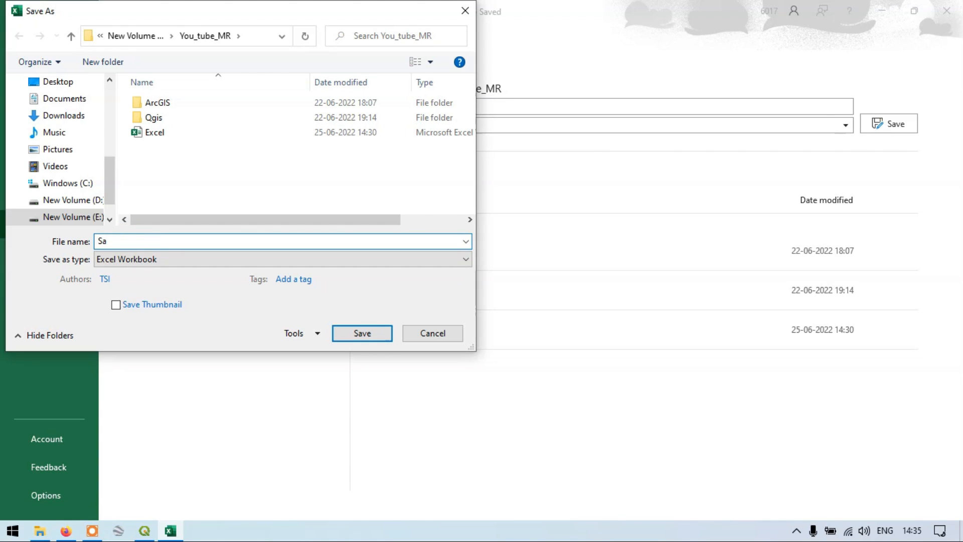
{"action": "type", "text": "mple_loc"}
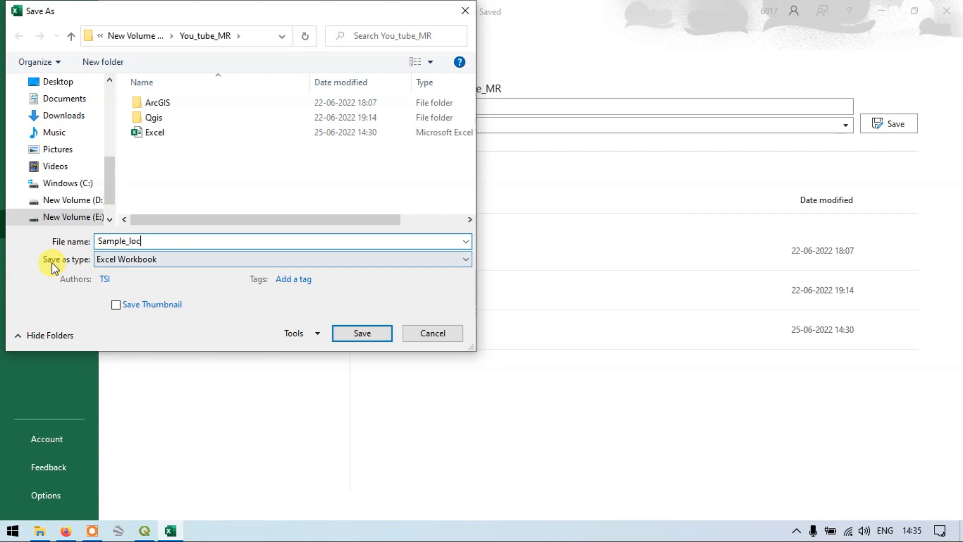
{"action": "left_click", "coordinate": [205, 264]}
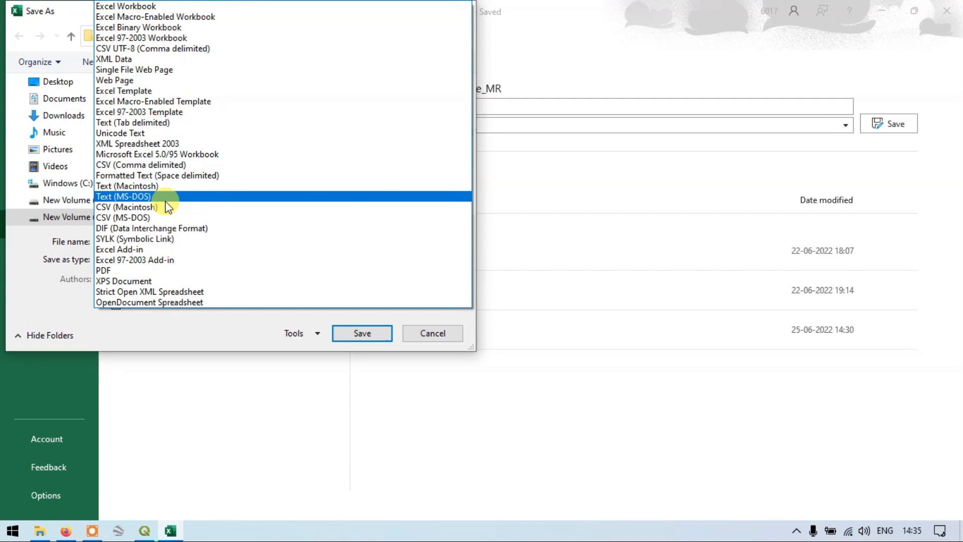
{"action": "left_click", "coordinate": [174, 164]}
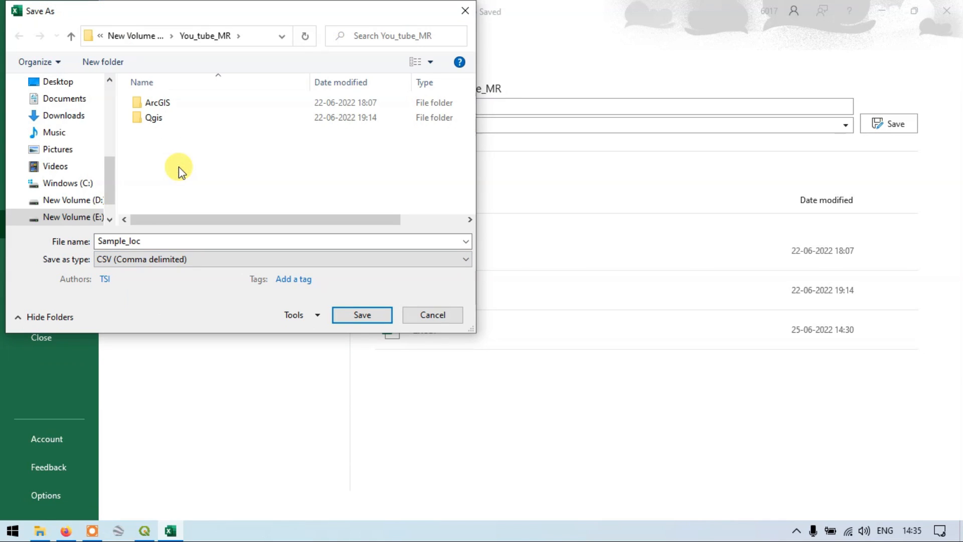
{"action": "left_click", "coordinate": [366, 315]}
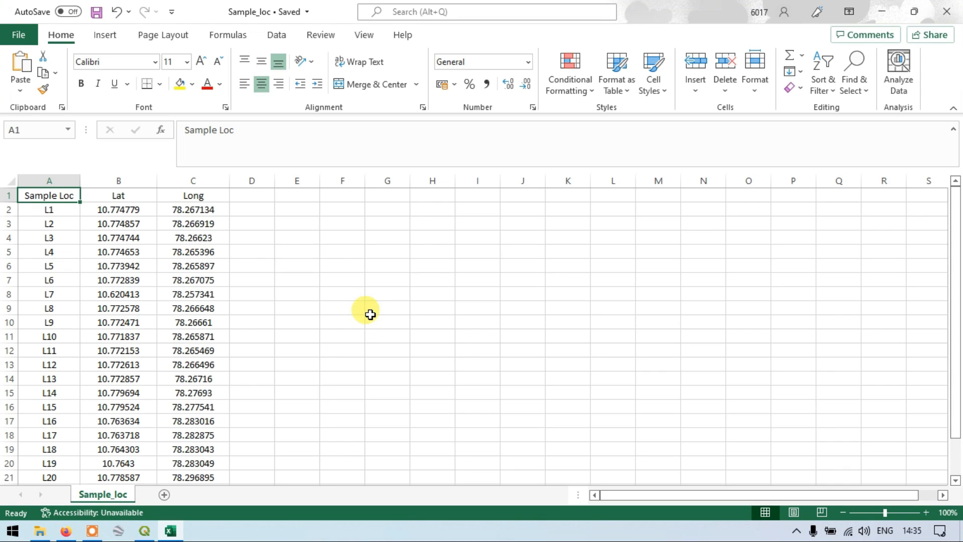
Switch back to QGIS and choose Sample_loc.csv from E:\You_tube_MR as the source for a new delimited text layer
{"action": "left_click", "coordinate": [881, 11]}
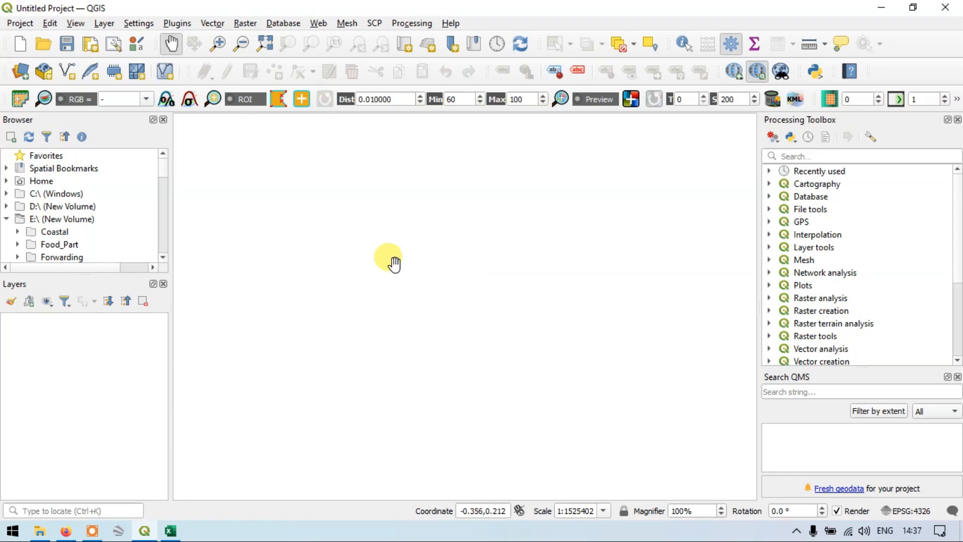
{"action": "left_click", "coordinate": [104, 24]}
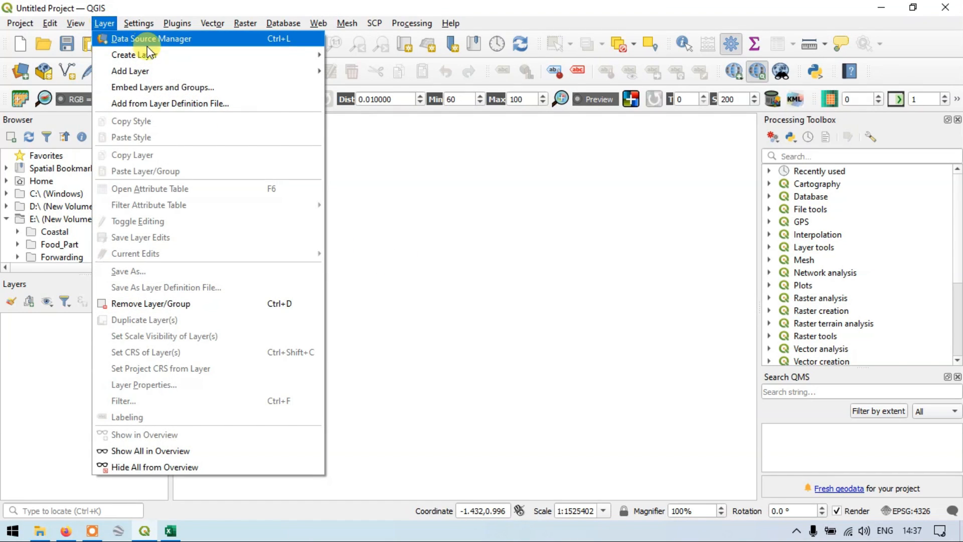
{"action": "mouse_move", "coordinate": [165, 71]}
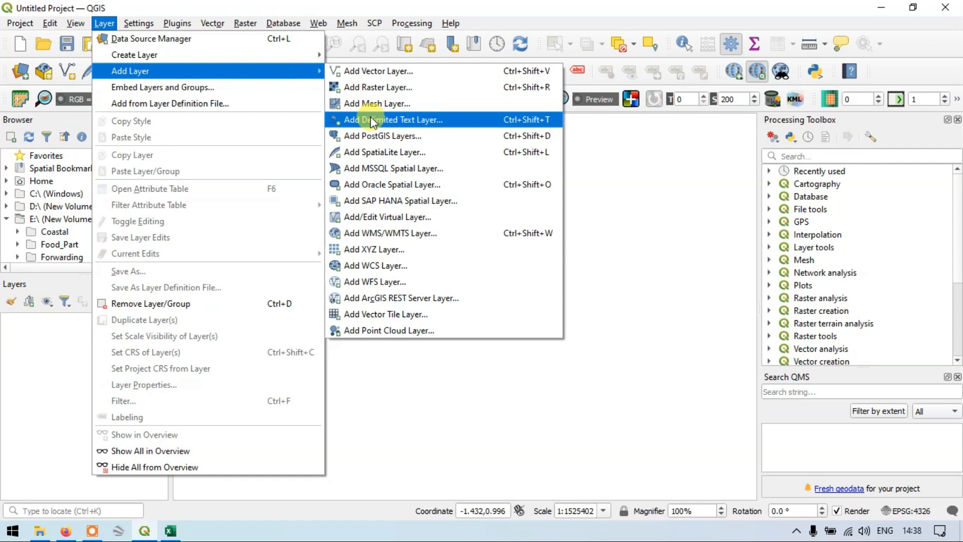
{"action": "left_click", "coordinate": [400, 120]}
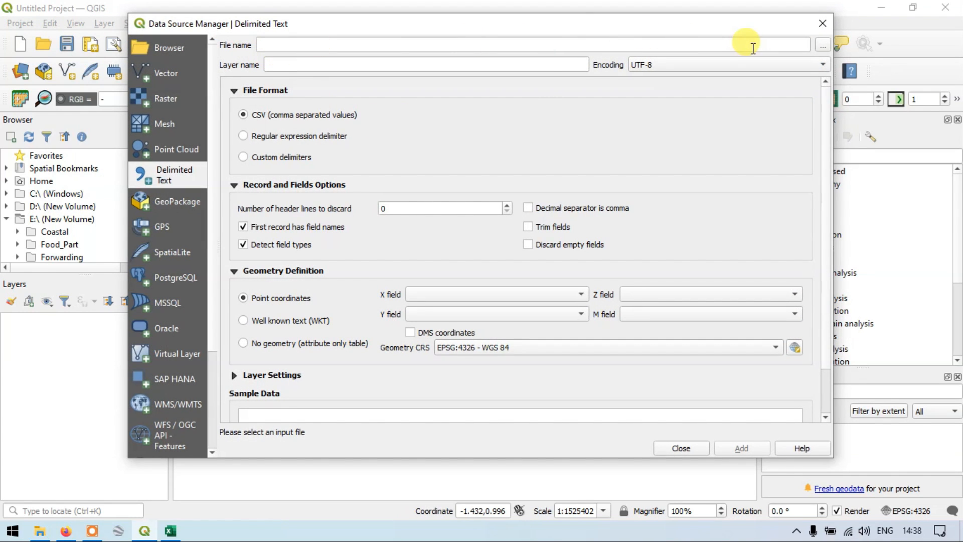
{"action": "left_click", "coordinate": [823, 48]}
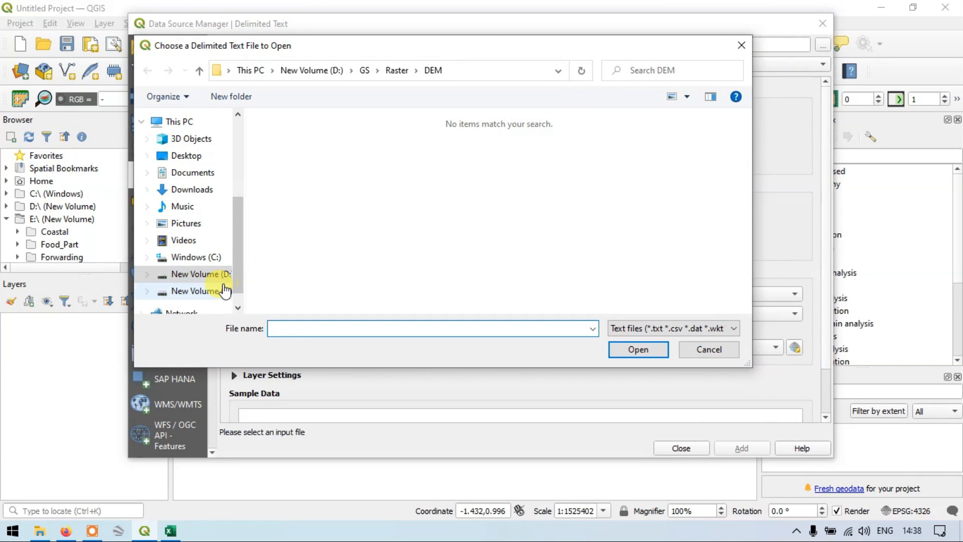
{"action": "left_click", "coordinate": [223, 291]}
{"action": "scroll", "coordinate": [330, 259], "scroll_direction": "down", "scroll_amount": 5}
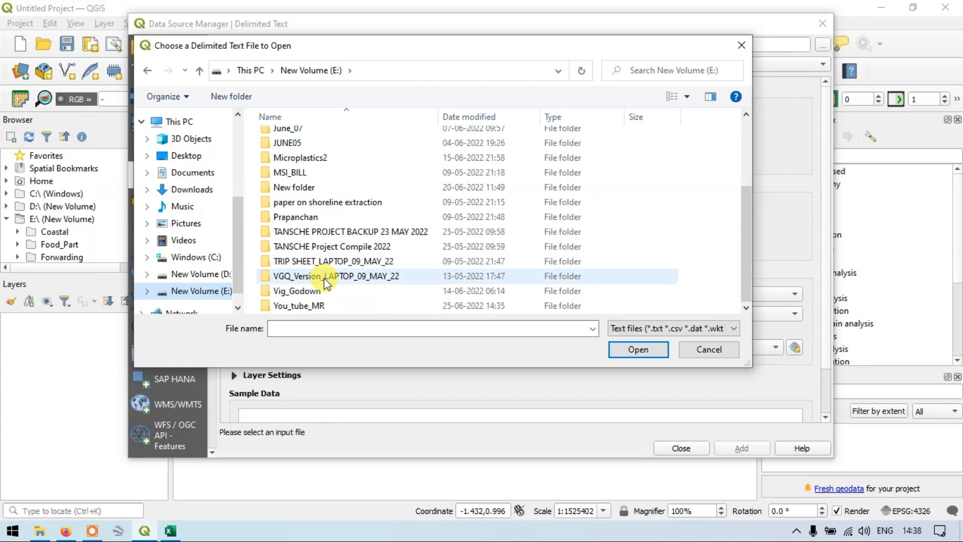
{"action": "double_click", "coordinate": [319, 309]}
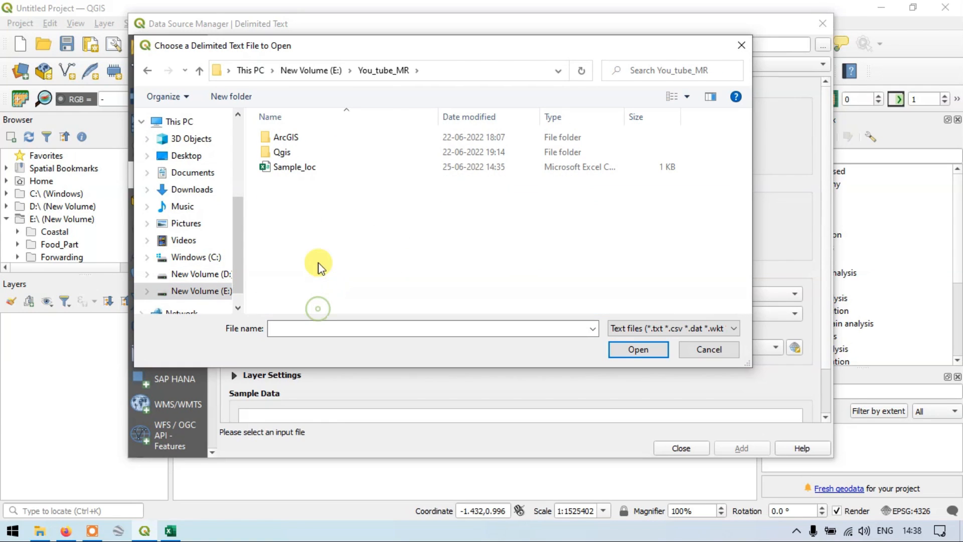
{"action": "left_click", "coordinate": [307, 174]}
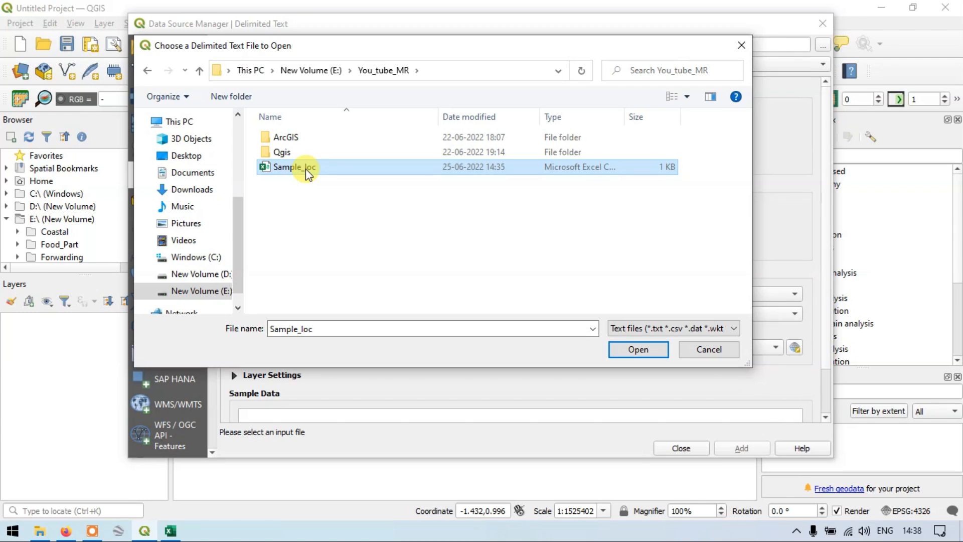
{"action": "left_click", "coordinate": [638, 350]}
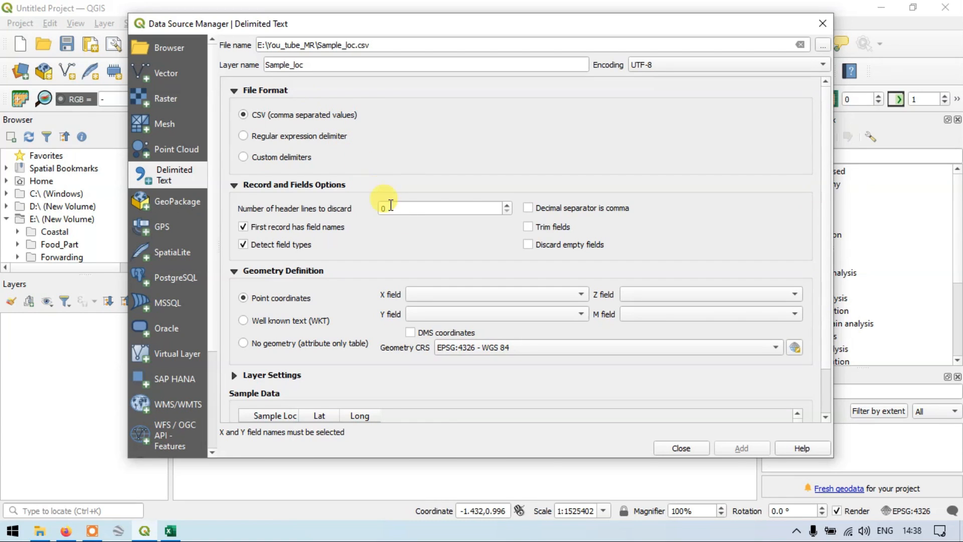
Examine the sample data preview of the chosen CSV from the first row to the last
{"action": "scroll", "coordinate": [401, 218], "scroll_direction": "down", "scroll_amount": 2}
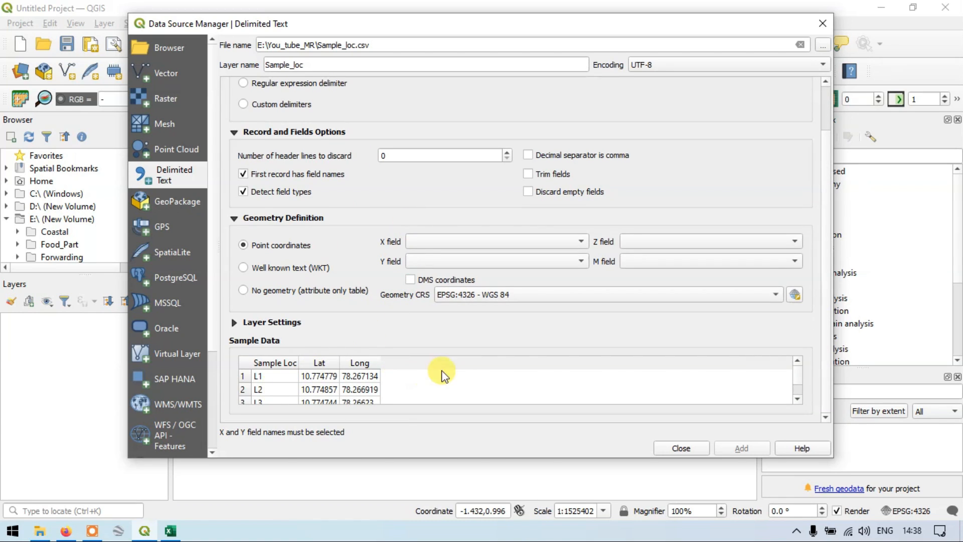
{"action": "scroll", "coordinate": [442, 375], "scroll_direction": "down", "scroll_amount": 3}
{"action": "scroll", "coordinate": [791, 375], "scroll_direction": "down", "scroll_amount": 3}
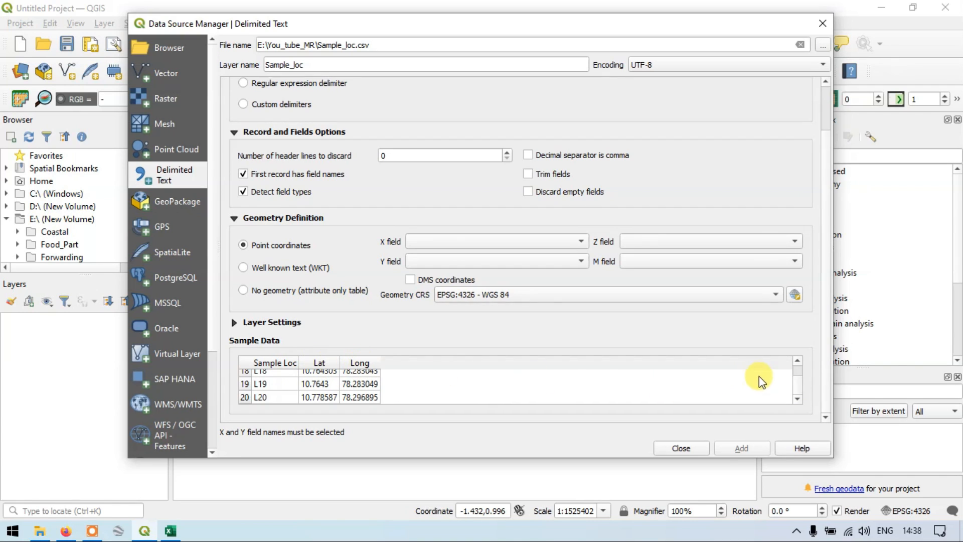
{"action": "mouse_move", "coordinate": [796, 381]}
{"action": "left_mouse_down"}
{"action": "mouse_move", "coordinate": [792, 367]}
{"action": "mouse_move", "coordinate": [793, 378]}
{"action": "left_mouse_up"}
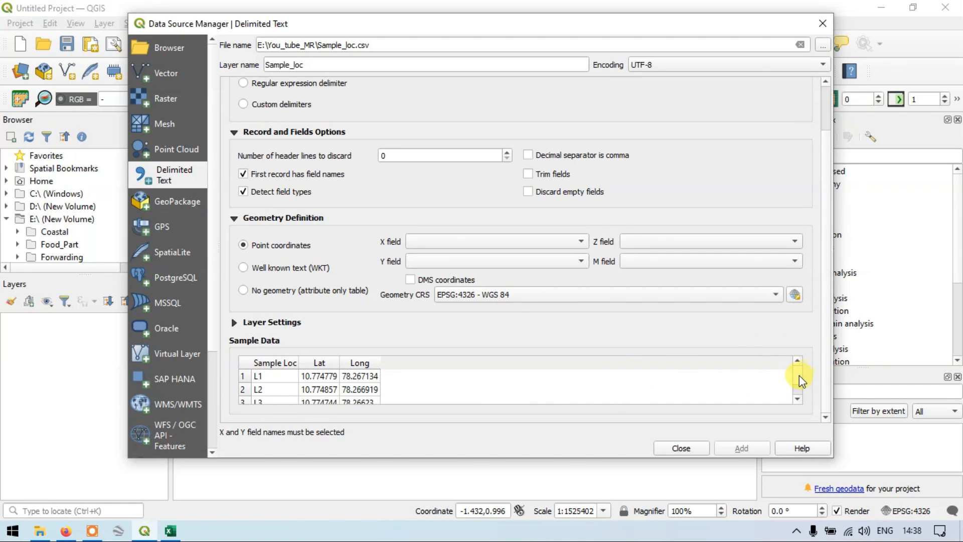
{"action": "left_click_drag", "start_coordinate": [798, 379], "coordinate": [802, 396]}
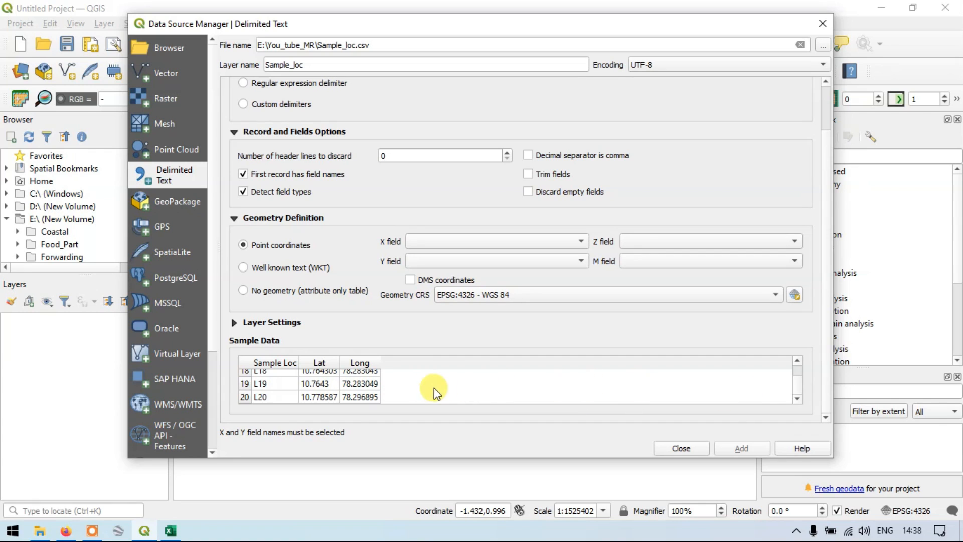
{"action": "scroll", "coordinate": [279, 385], "scroll_direction": "up", "scroll_amount": 8}
{"action": "scroll", "coordinate": [321, 396], "scroll_direction": "up", "scroll_amount": 1}
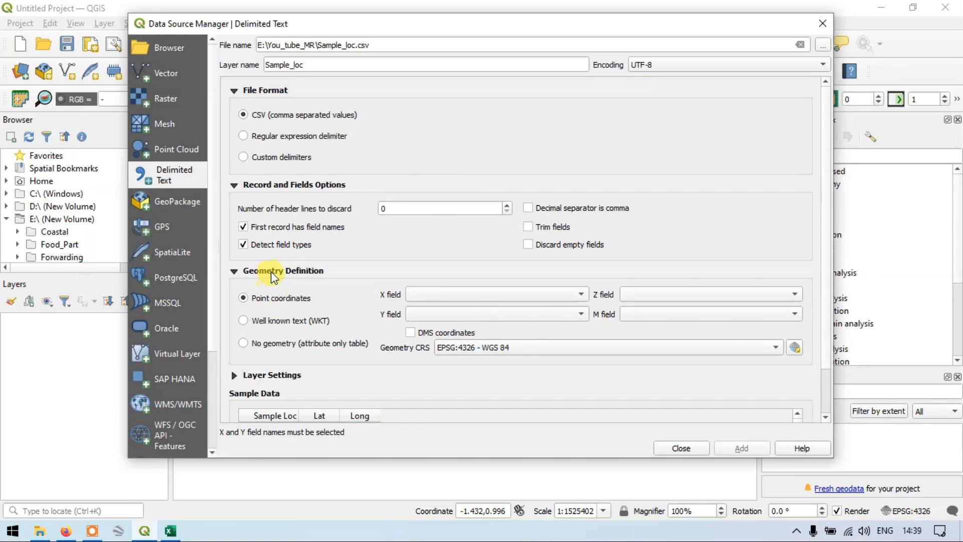
Assign Long as the X field and Lat as the Y field for the point coordinates
{"action": "left_click", "coordinate": [572, 296]}
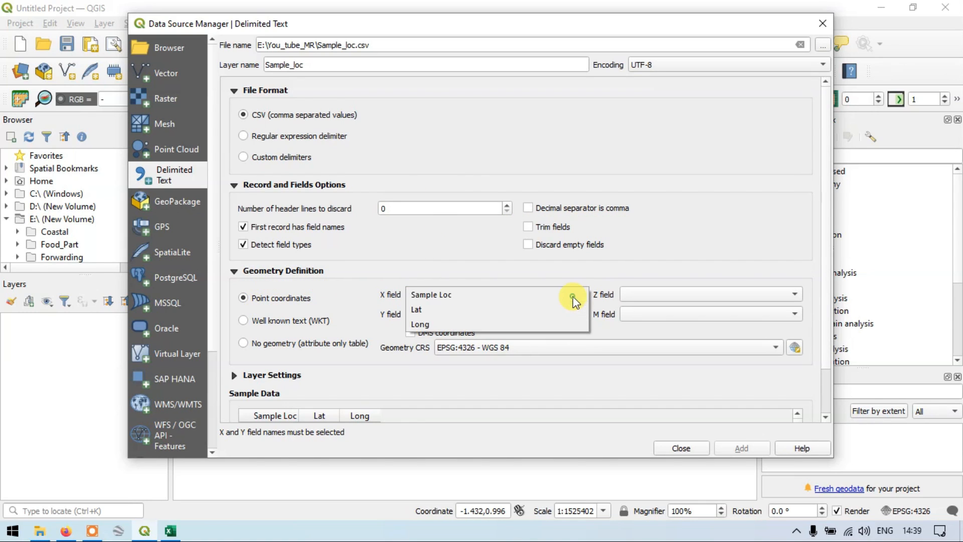
{"action": "left_click", "coordinate": [423, 323]}
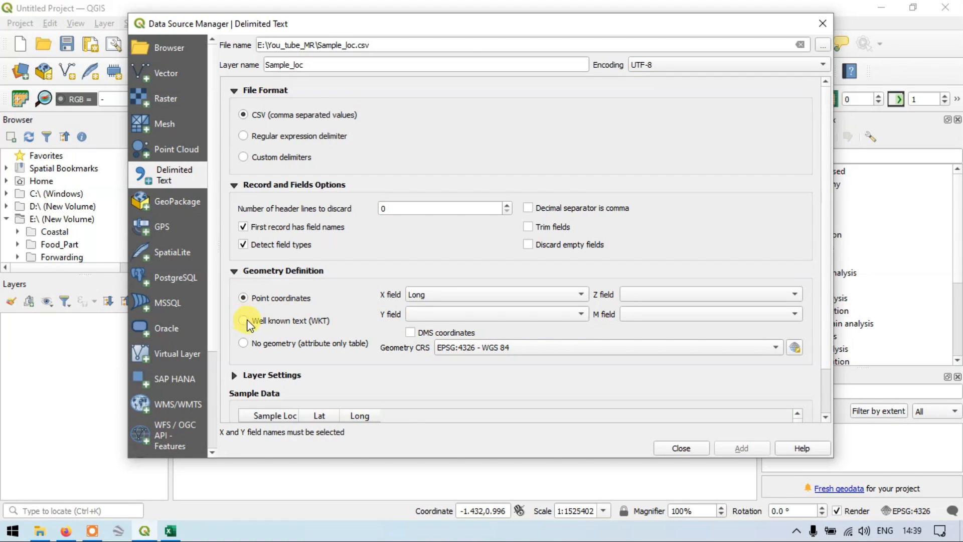
{"action": "left_click", "coordinate": [512, 316]}
{"action": "left_click", "coordinate": [412, 326]}
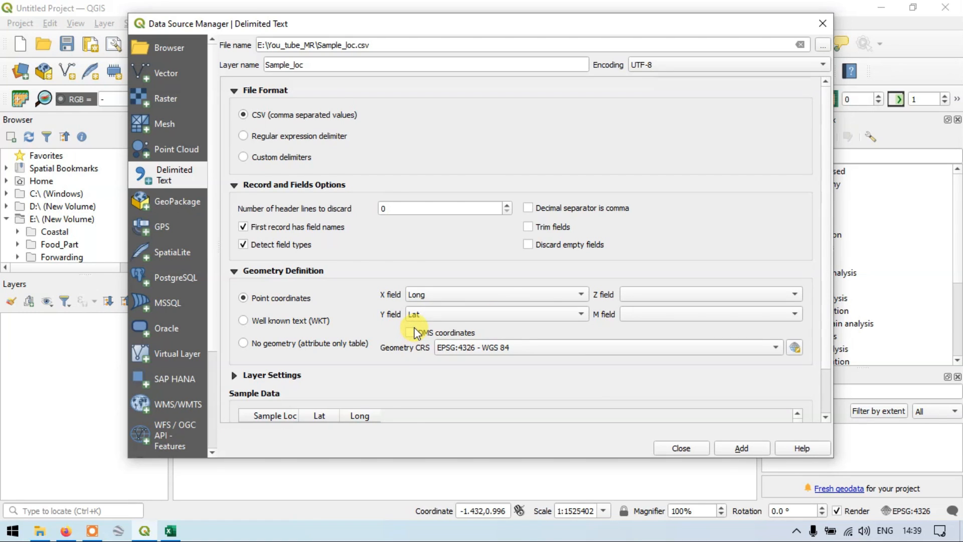
Set the geometry CRS of the delimited text layer to EPSG:4326 - WGS 84 and confirm it in the coordinate system selector
{"action": "scroll", "coordinate": [532, 357], "scroll_direction": "down", "scroll_amount": 2}
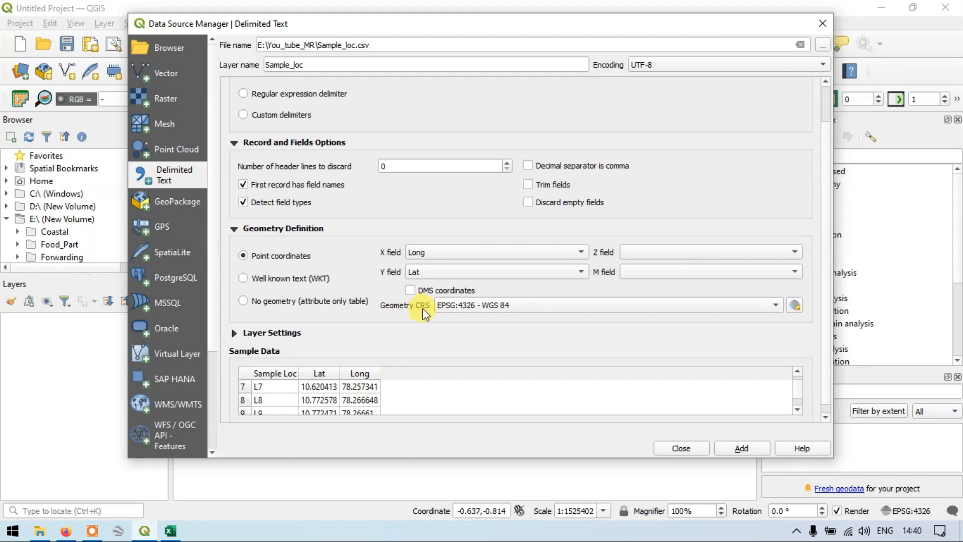
{"action": "left_click", "coordinate": [507, 305]}
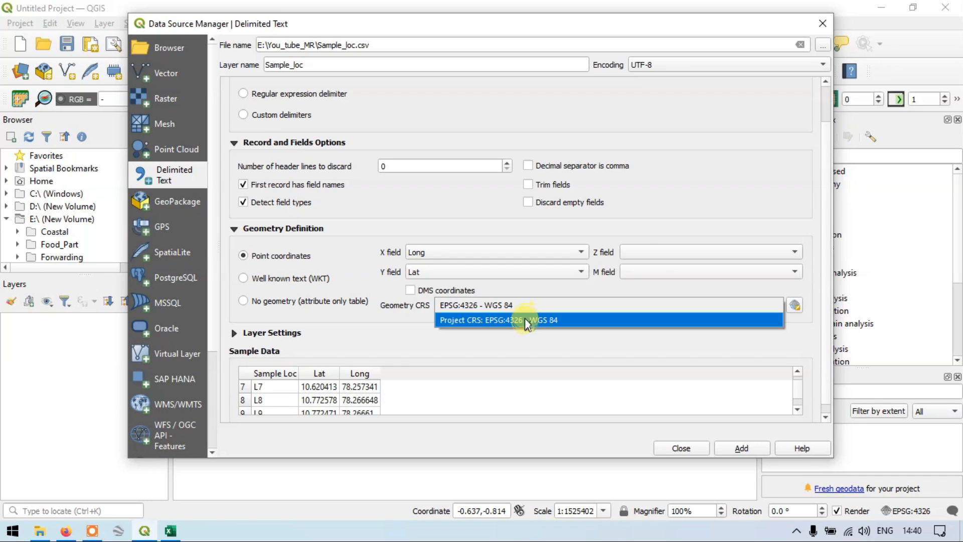
{"action": "left_click", "coordinate": [543, 307]}
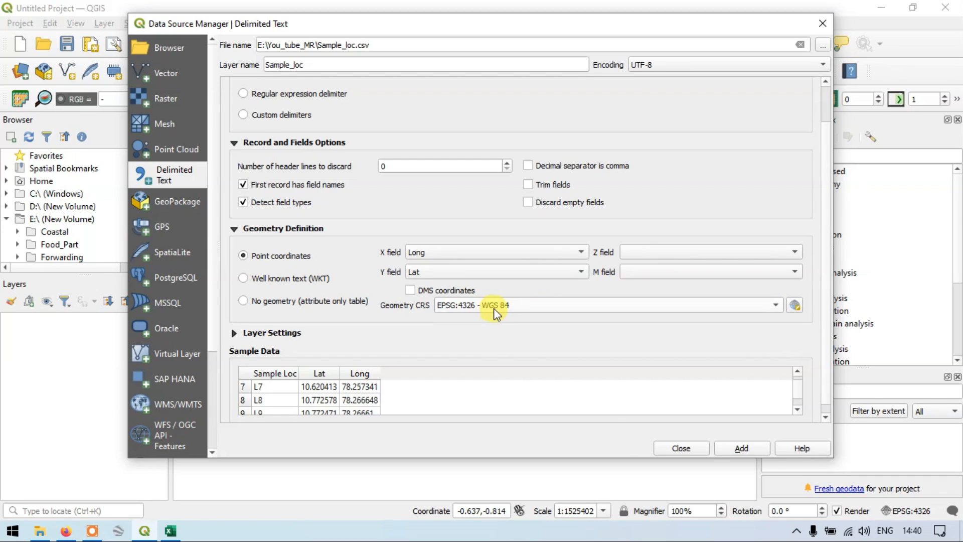
{"action": "left_click", "coordinate": [795, 305]}
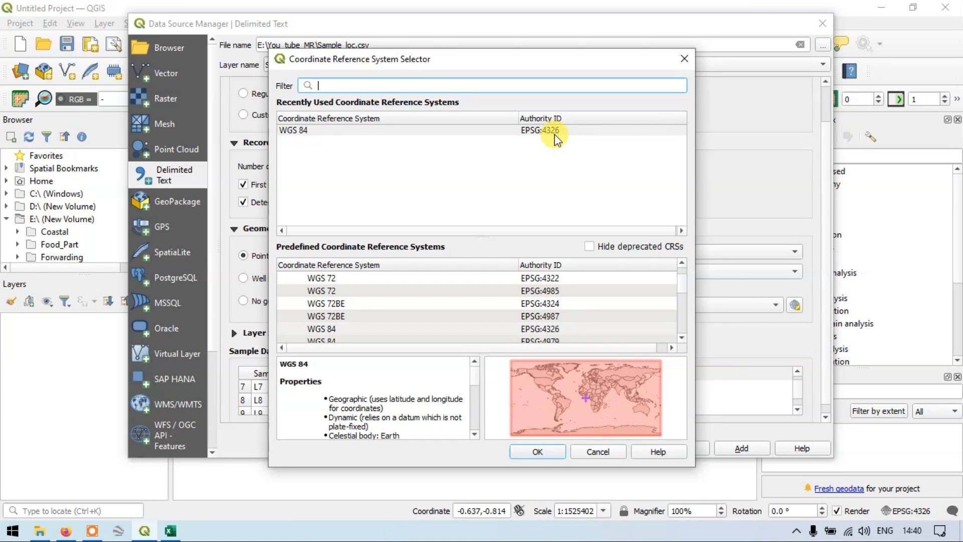
{"action": "left_click", "coordinate": [537, 451]}
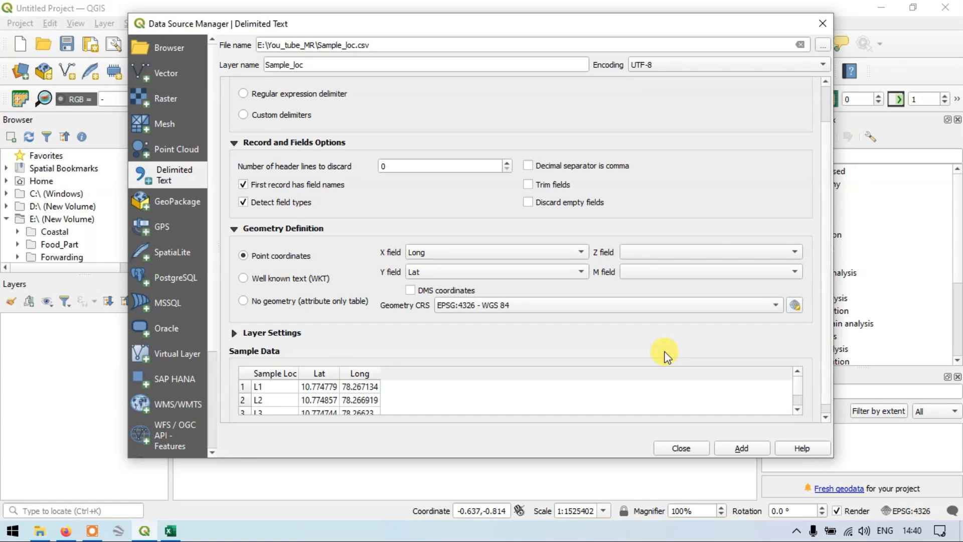
Collapse the Geometry Definition, Record and Fields Options and File Format sections to view more of the sample data
{"action": "left_click", "coordinate": [239, 229]}
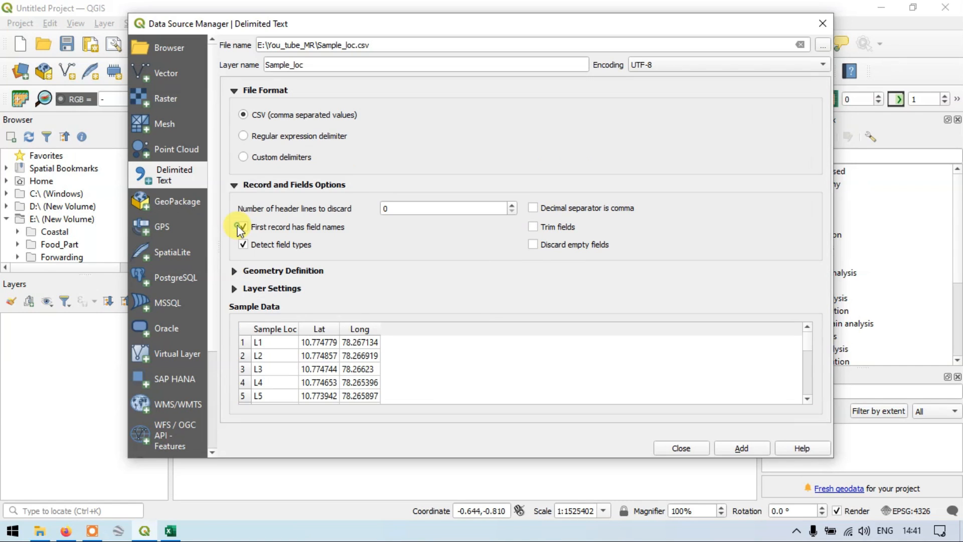
{"action": "left_click", "coordinate": [234, 185]}
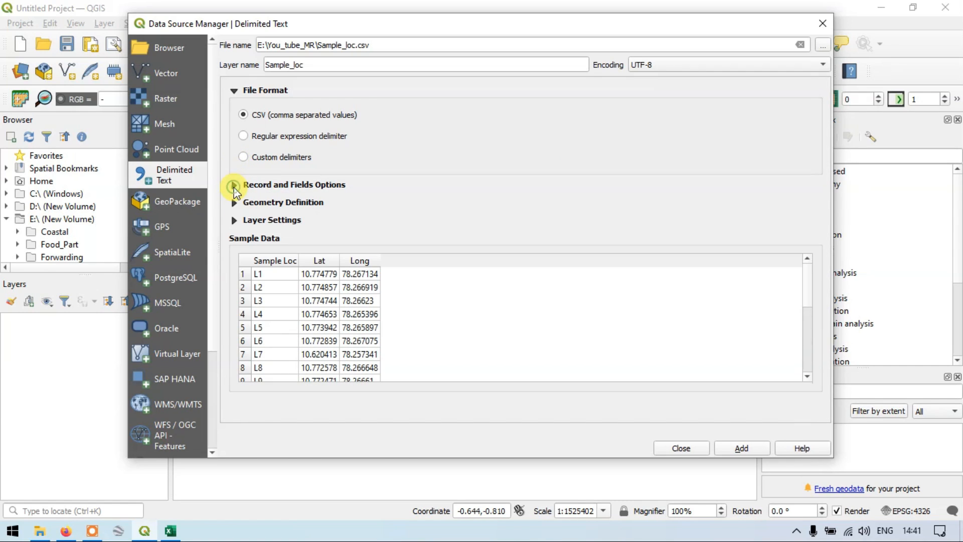
{"action": "left_click", "coordinate": [234, 91]}
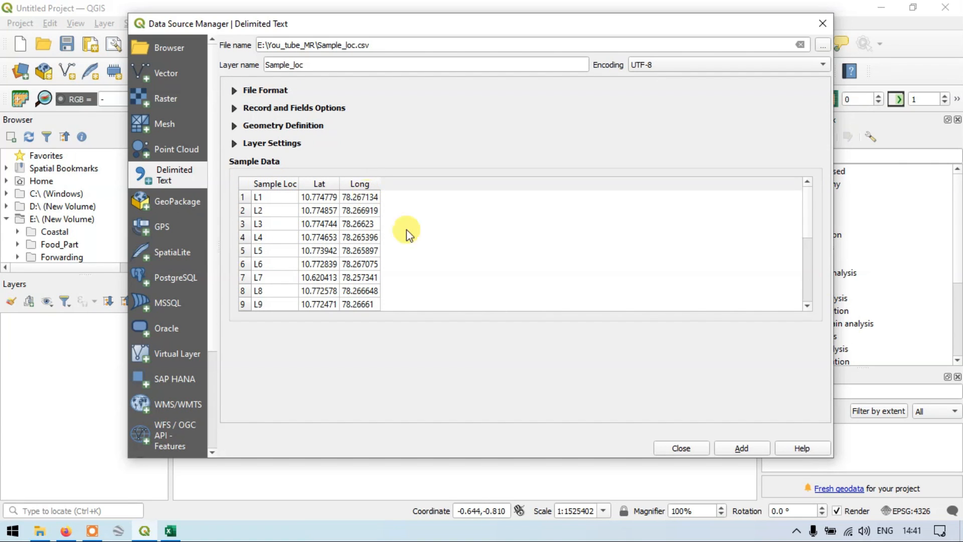
Check the remaining sample data rows, add the Sample_loc point layer to the map and close the Data Source Manager
{"action": "scroll", "coordinate": [523, 305], "scroll_direction": "down", "scroll_amount": 4}
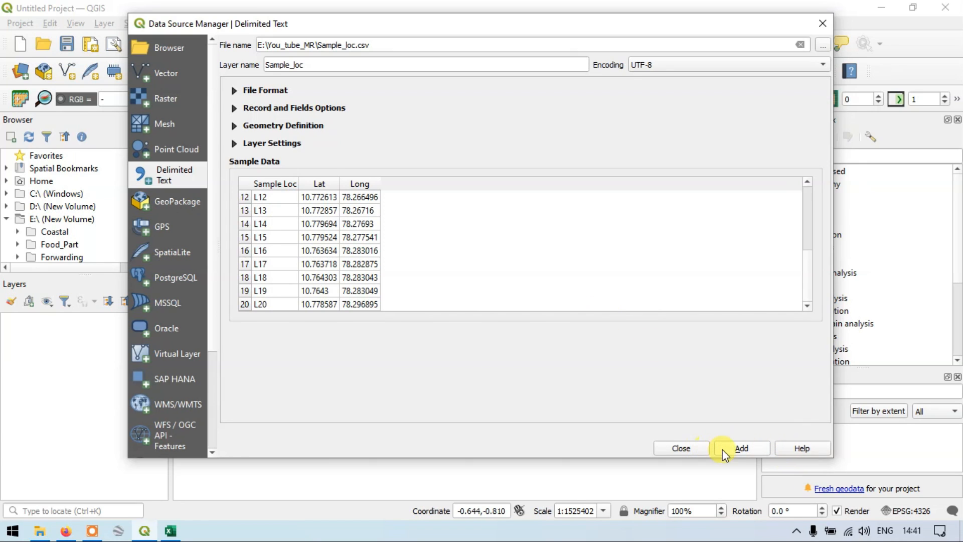
{"action": "left_click", "coordinate": [742, 448]}
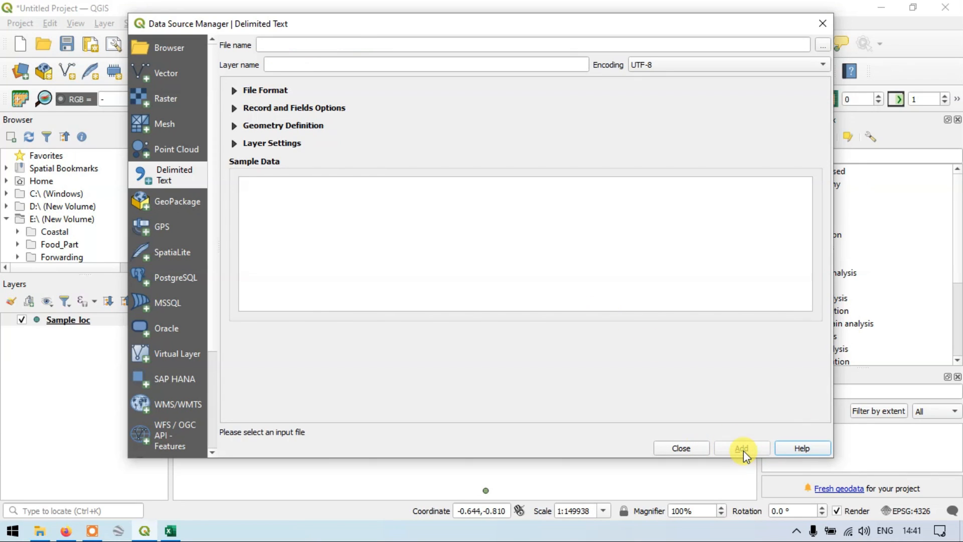
{"action": "left_click", "coordinate": [698, 449]}
Examine how the Sample_loc points are distributed across the map, both overall and around the main cluster
{"action": "left_click_drag", "start_coordinate": [610, 201], "coordinate": [608, 211]}
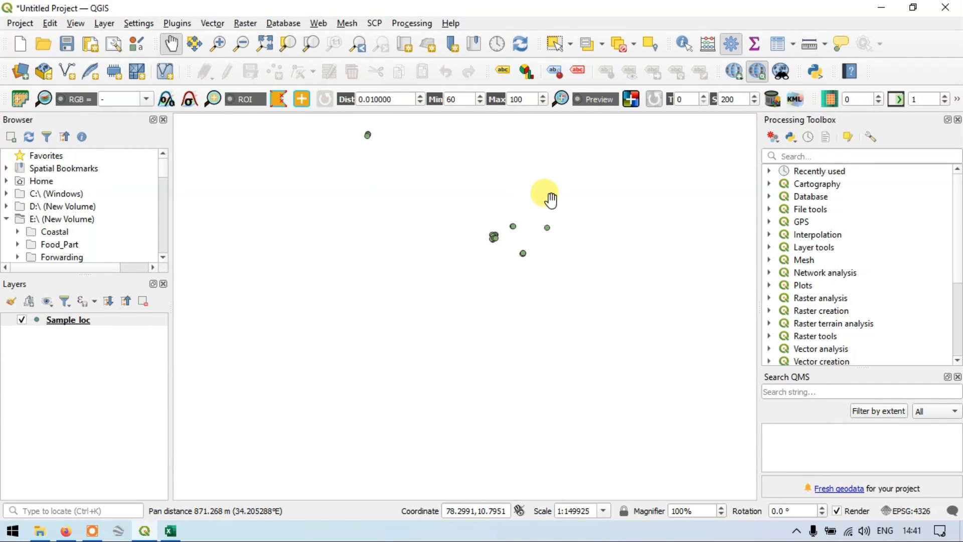
{"action": "left_click_drag", "start_coordinate": [559, 337], "coordinate": [537, 318]}
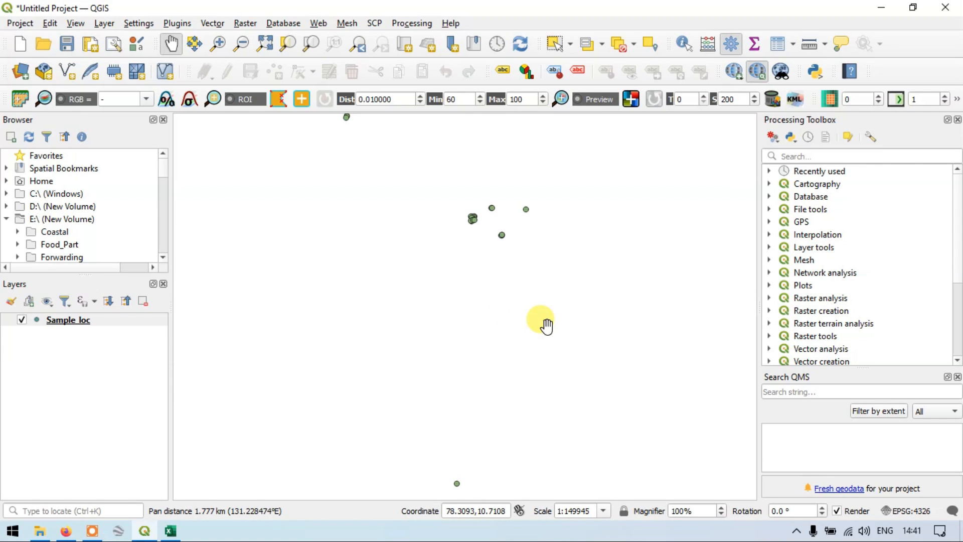
{"action": "left_click_drag", "start_coordinate": [383, 170], "coordinate": [379, 187]}
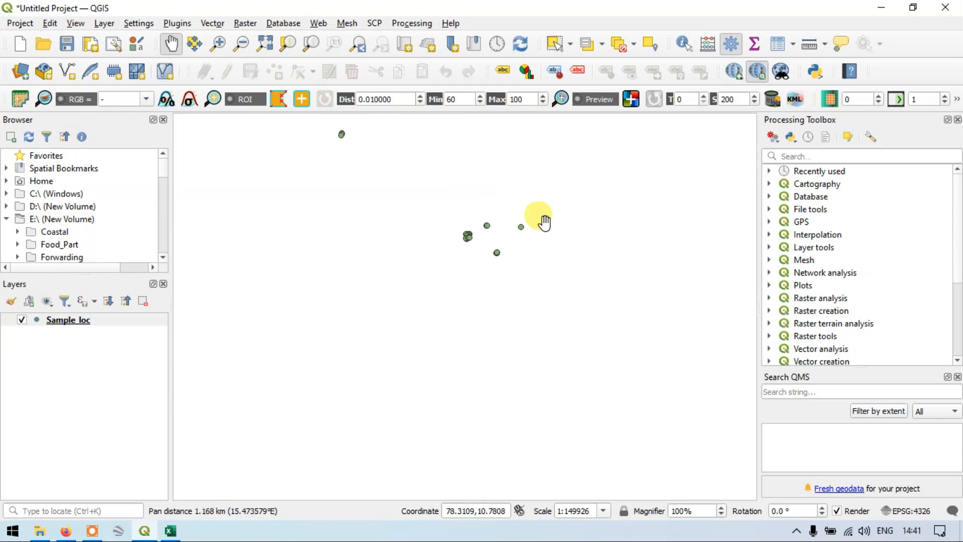
{"action": "scroll", "coordinate": [489, 256], "scroll_direction": "up", "scroll_amount": 5}
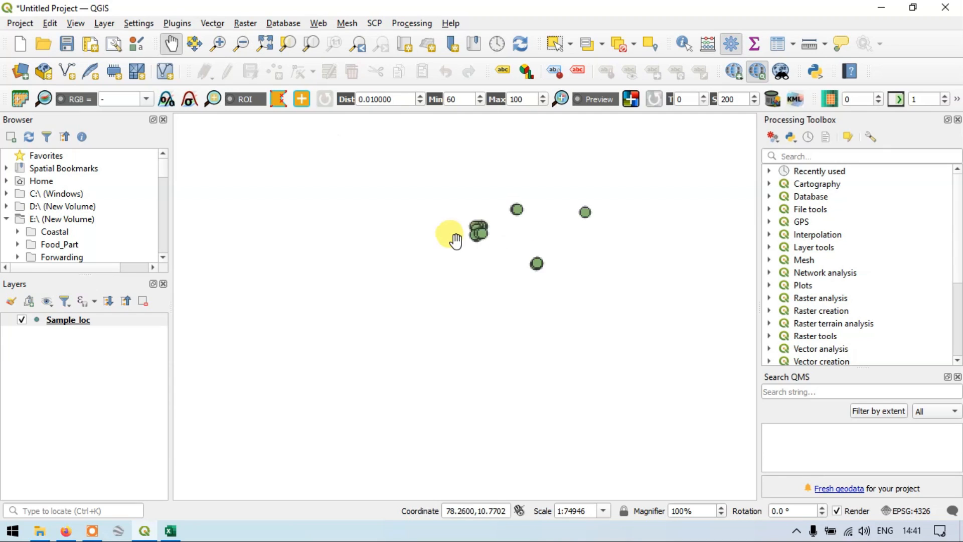
{"action": "scroll", "coordinate": [487, 219], "scroll_direction": "down", "scroll_amount": 3}
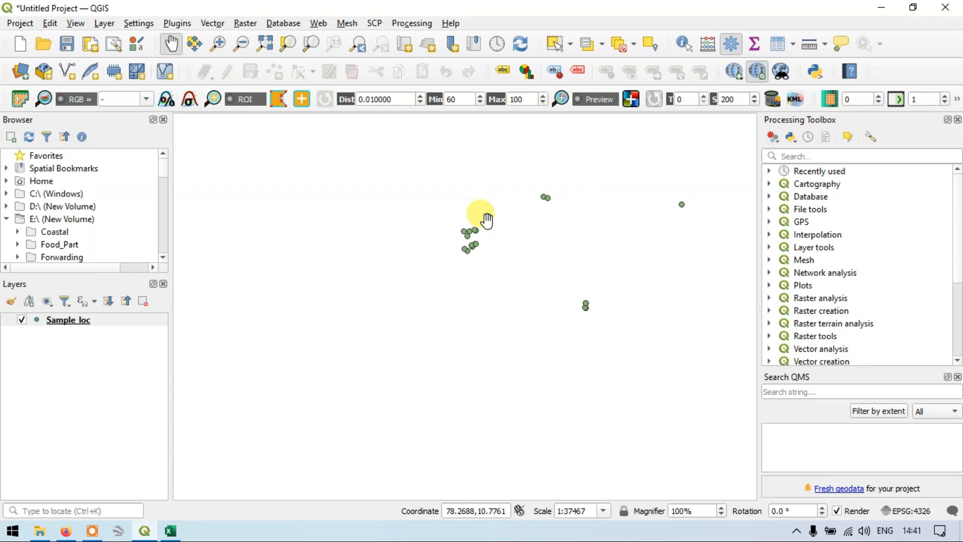
{"action": "left_click_drag", "start_coordinate": [665, 239], "coordinate": [575, 258]}
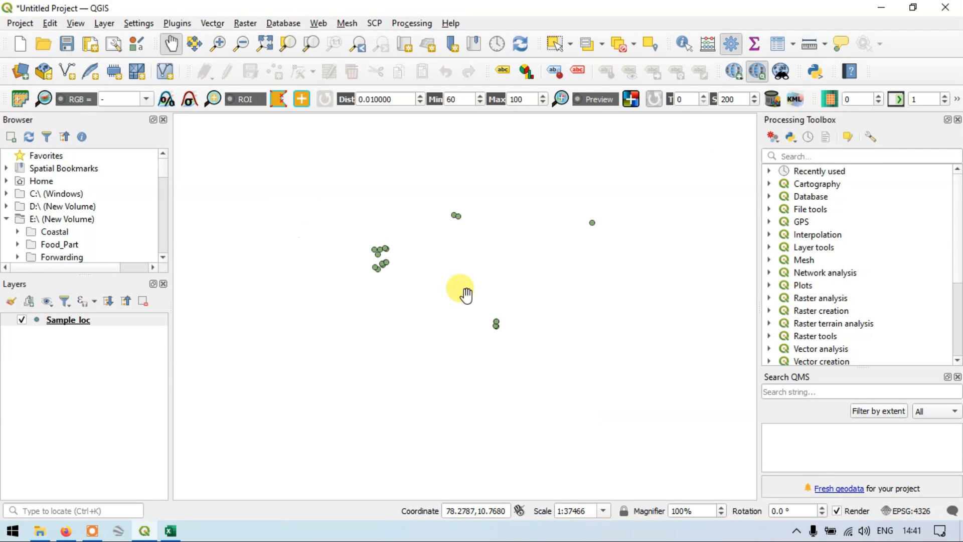
{"action": "scroll", "coordinate": [461, 291], "scroll_direction": "down", "scroll_amount": 1}
{"action": "scroll", "coordinate": [498, 353], "scroll_direction": "down", "scroll_amount": 1}
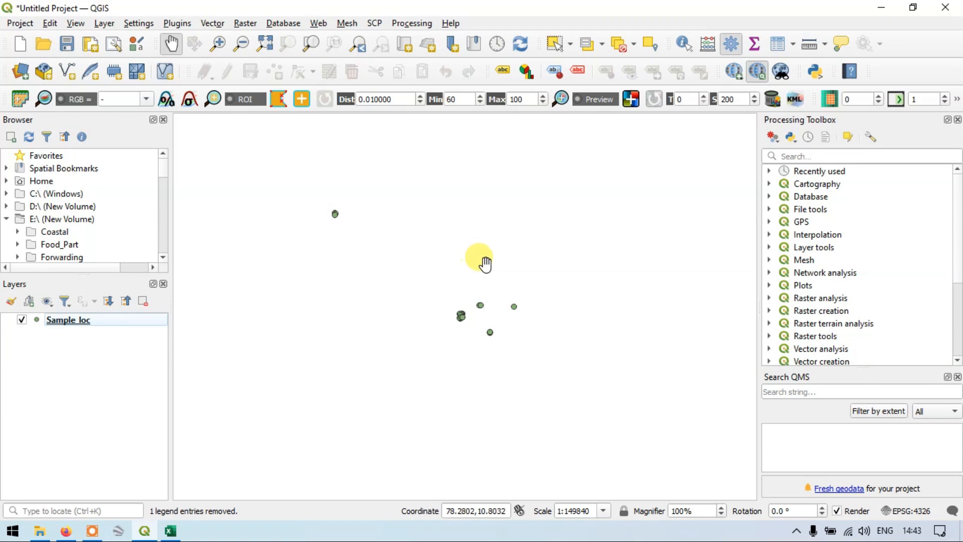
{"action": "left_click_drag", "start_coordinate": [504, 240], "coordinate": [507, 256]}
{"action": "left_click_drag", "start_coordinate": [527, 321], "coordinate": [518, 285]}
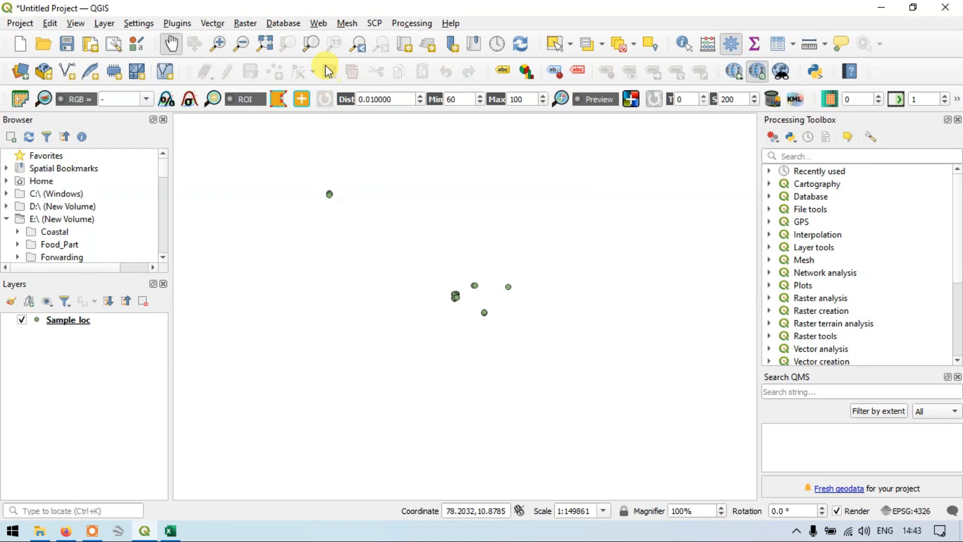
Add the OSM Standard basemap from QuickMapServices beneath the Sample_loc points
{"action": "left_click", "coordinate": [319, 23]}
{"action": "mouse_move", "coordinate": [361, 54]}
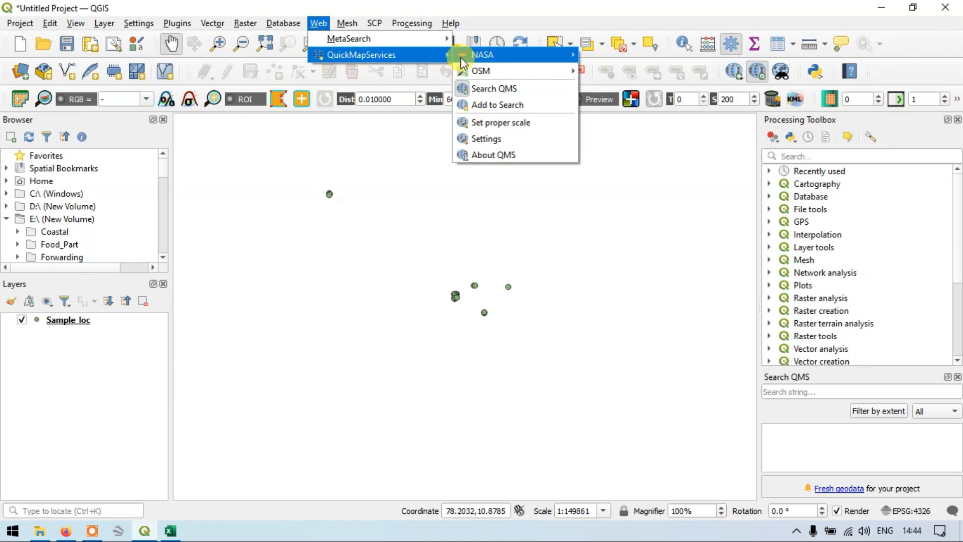
{"action": "mouse_move", "coordinate": [494, 70]}
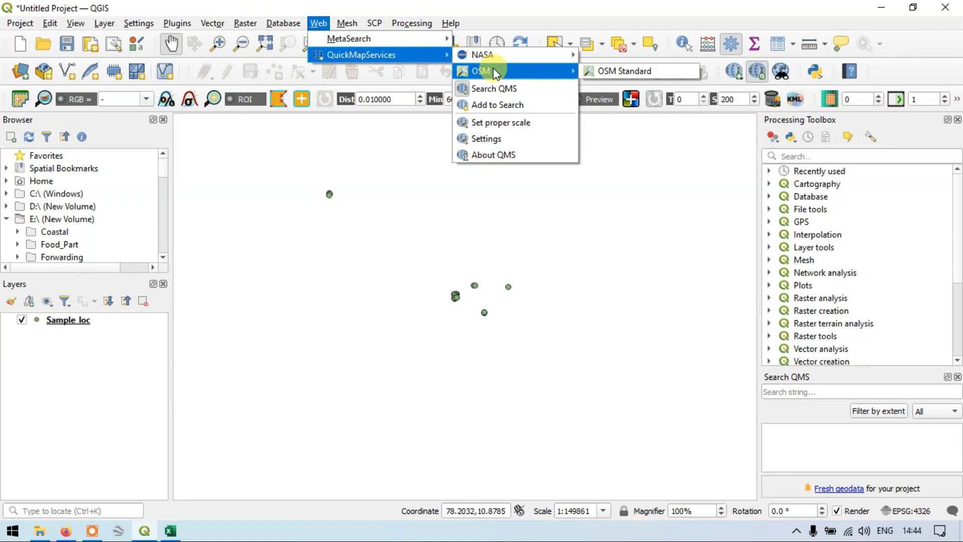
{"action": "left_click", "coordinate": [615, 73]}
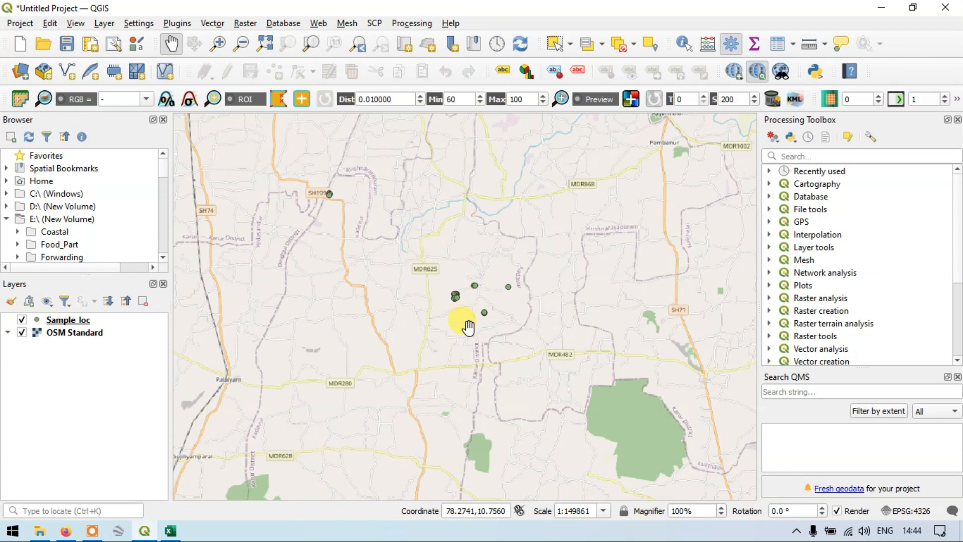
Examine the overall position of the sample points against the roads and district boundaries of the OSM basemap
{"action": "scroll", "coordinate": [468, 327], "scroll_direction": "down", "scroll_amount": 1}
{"action": "scroll", "coordinate": [471, 337], "scroll_direction": "up", "scroll_amount": 2}
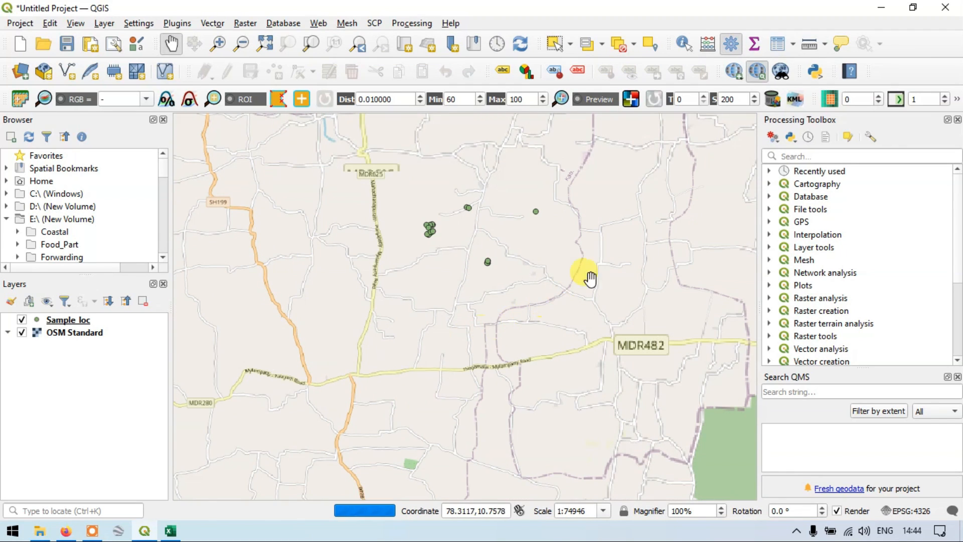
{"action": "scroll", "coordinate": [531, 218], "scroll_direction": "down", "scroll_amount": 1}
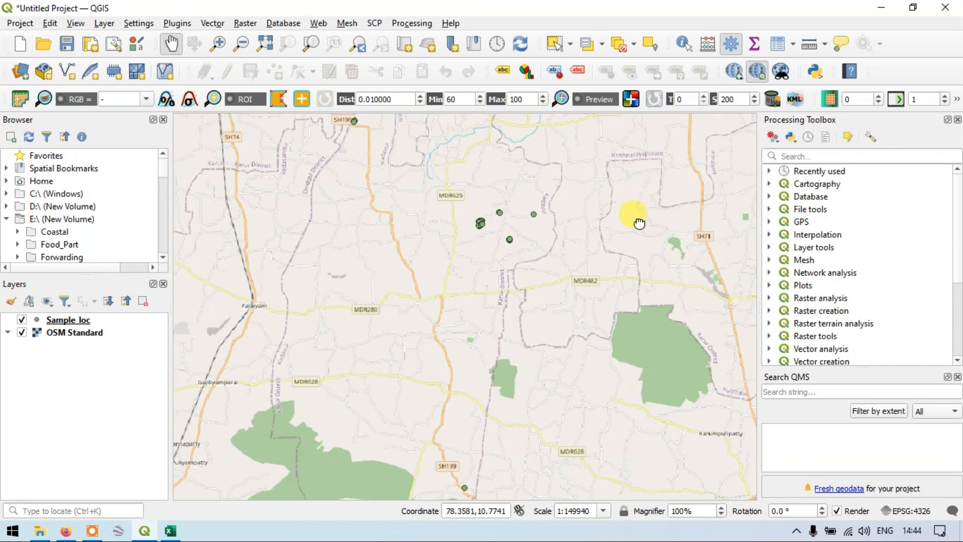
{"action": "left_click_drag", "start_coordinate": [639, 223], "coordinate": [575, 281]}
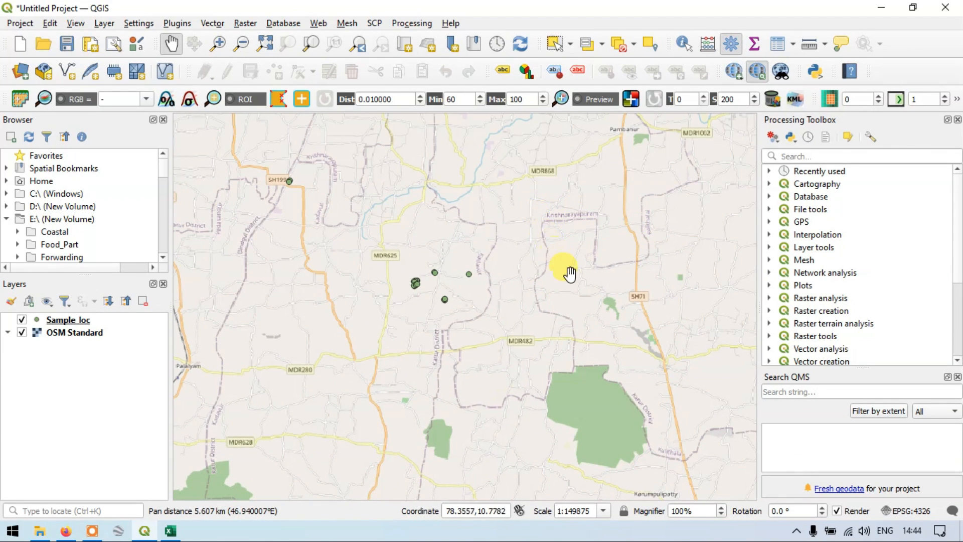
{"action": "left_click_drag", "start_coordinate": [603, 243], "coordinate": [546, 266]}
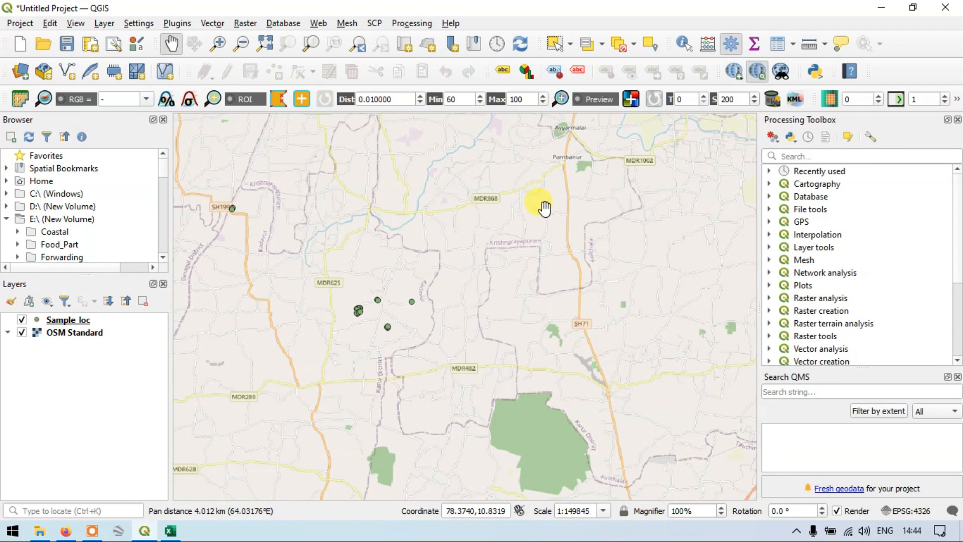
{"action": "left_click_drag", "start_coordinate": [544, 207], "coordinate": [504, 268]}
{"action": "left_click_drag", "start_coordinate": [583, 263], "coordinate": [567, 310]}
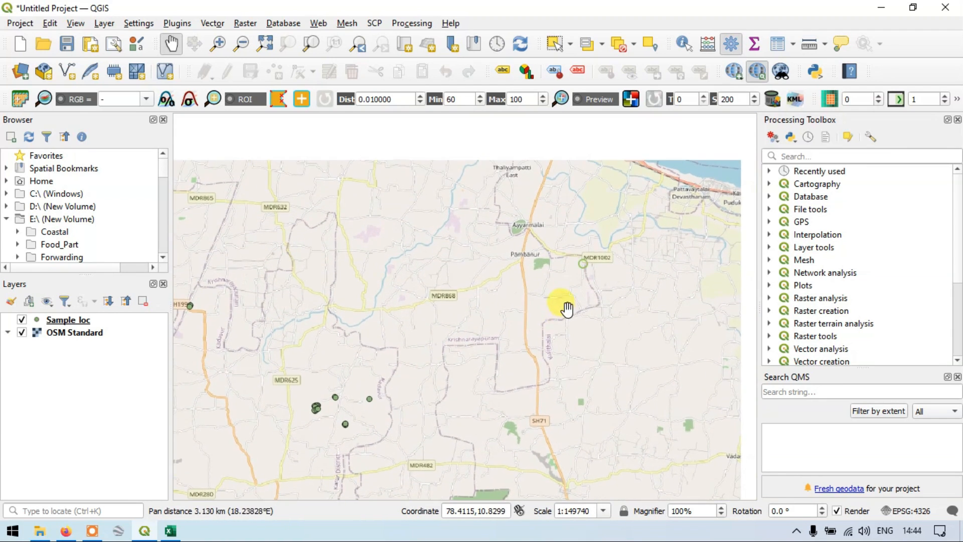
{"action": "left_click_drag", "start_coordinate": [423, 367], "coordinate": [574, 216]}
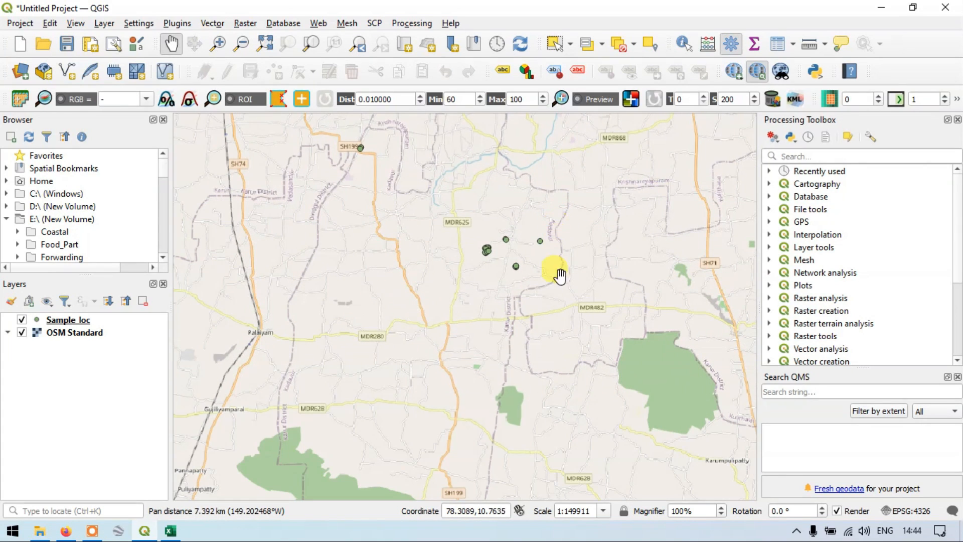
{"action": "left_click_drag", "start_coordinate": [557, 338], "coordinate": [539, 346]}
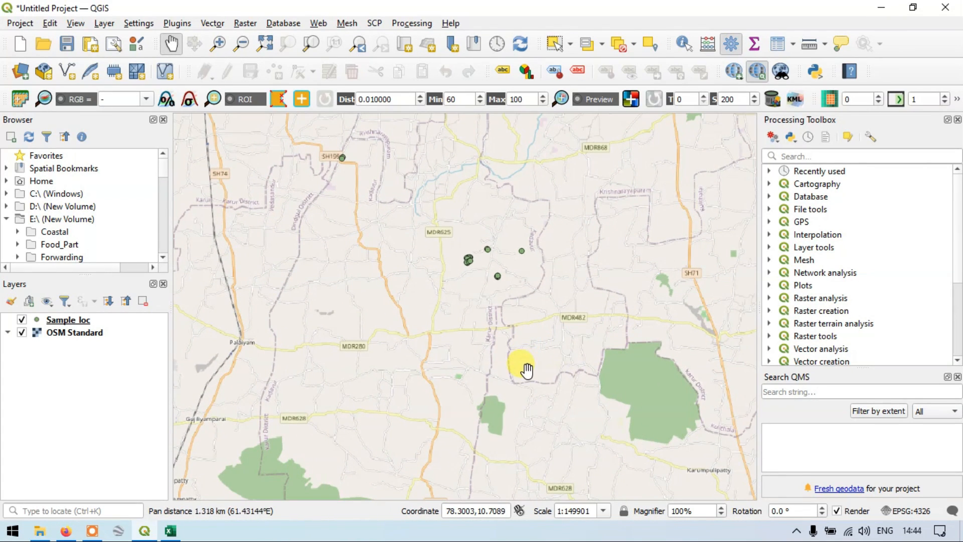
Inspect the main cluster of sample points and its neighbouring points up close on the OSM basemap
{"action": "scroll", "coordinate": [415, 248], "scroll_direction": "down", "scroll_amount": 1}
{"action": "scroll", "coordinate": [458, 241], "scroll_direction": "up", "scroll_amount": 2}
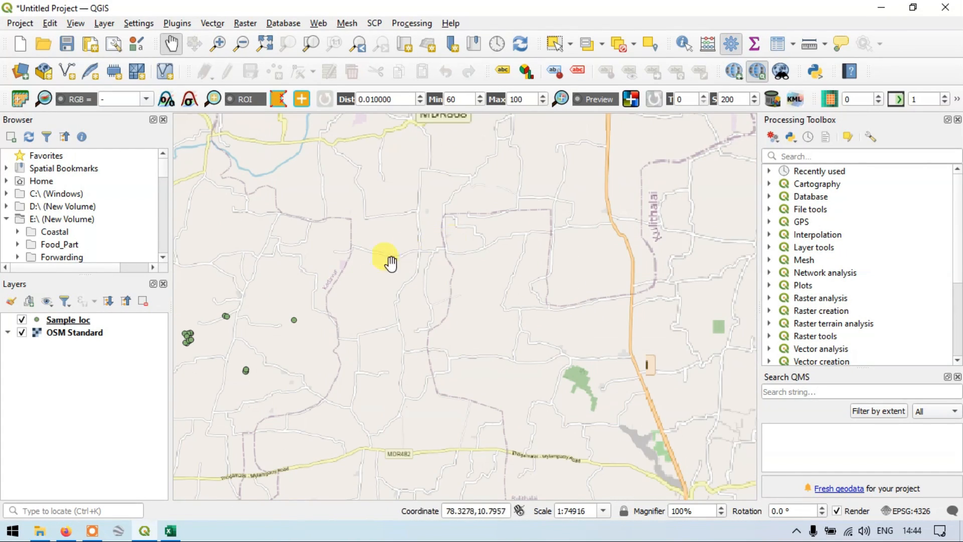
{"action": "left_click_drag", "start_coordinate": [350, 264], "coordinate": [462, 261]}
{"action": "scroll", "coordinate": [391, 260], "scroll_direction": "up", "scroll_amount": 2}
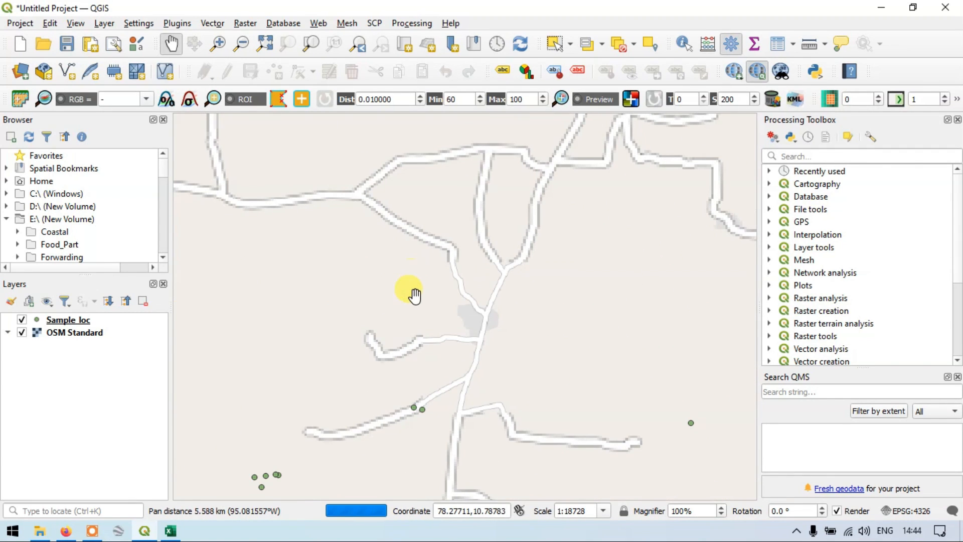
{"action": "left_click_drag", "start_coordinate": [414, 296], "coordinate": [469, 194]}
{"action": "left_click_drag", "start_coordinate": [522, 301], "coordinate": [526, 222]}
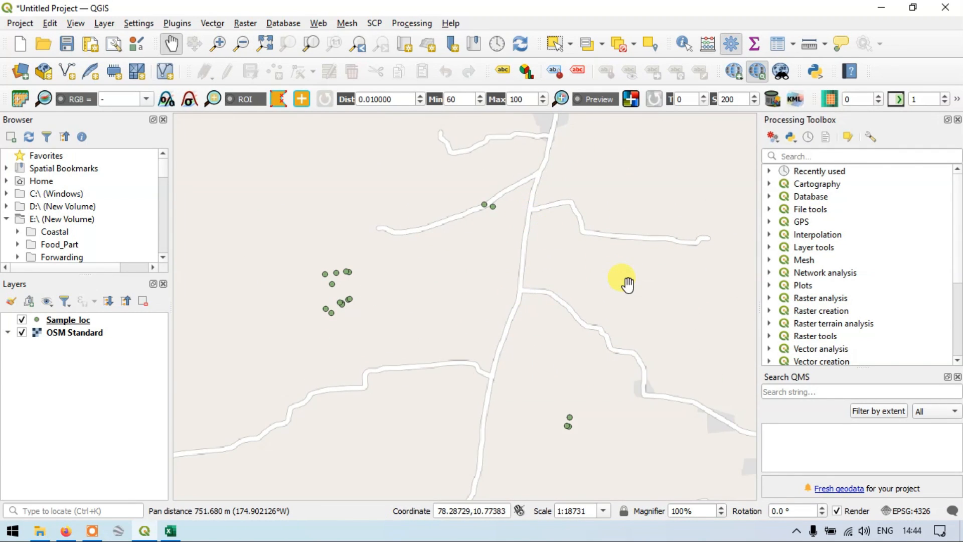
{"action": "left_click_drag", "start_coordinate": [628, 284], "coordinate": [490, 269]}
{"action": "left_click_drag", "start_coordinate": [411, 288], "coordinate": [555, 240]}
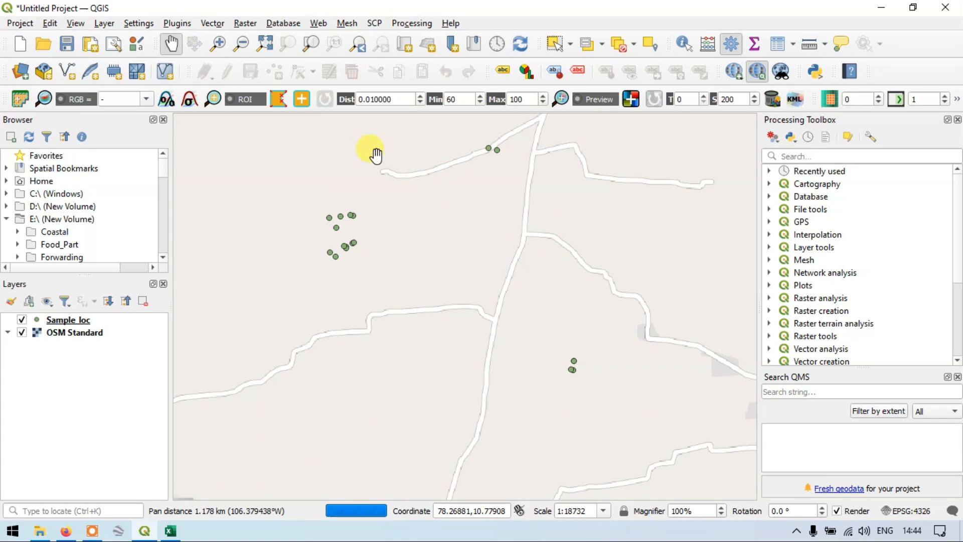
{"action": "left_click_drag", "start_coordinate": [376, 155], "coordinate": [426, 199]}
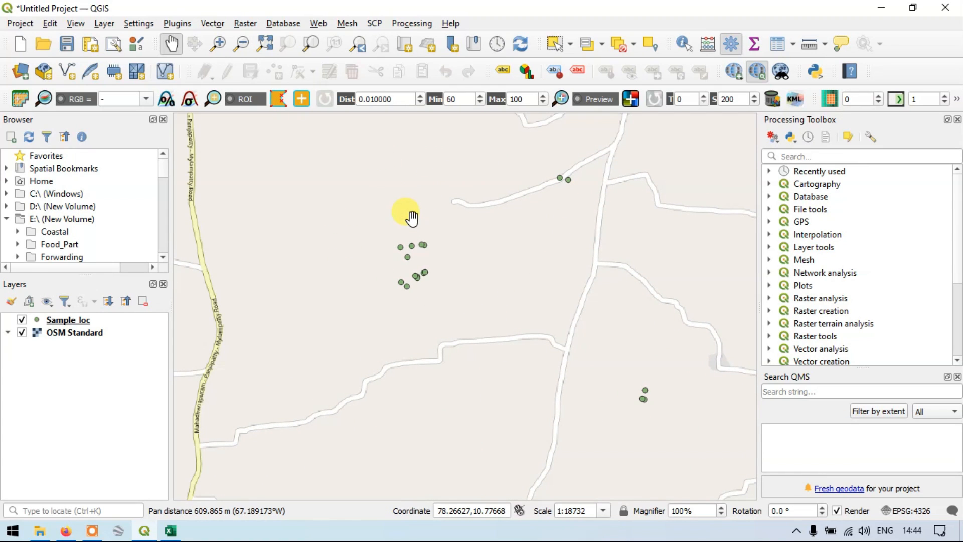
{"action": "scroll", "coordinate": [415, 241], "scroll_direction": "down", "scroll_amount": 1}
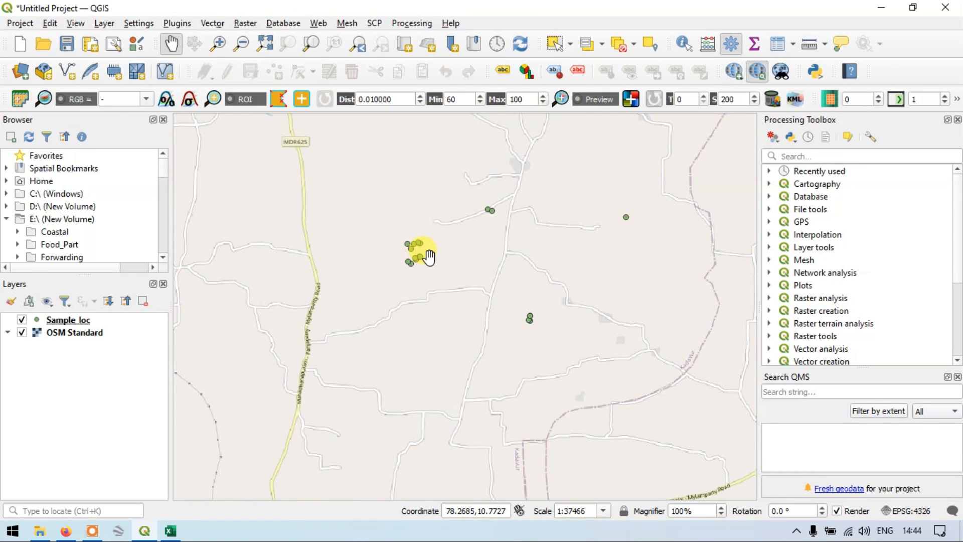
{"action": "left_click_drag", "start_coordinate": [458, 182], "coordinate": [386, 187]}
{"action": "scroll", "coordinate": [386, 258], "scroll_direction": "down", "scroll_amount": 1}
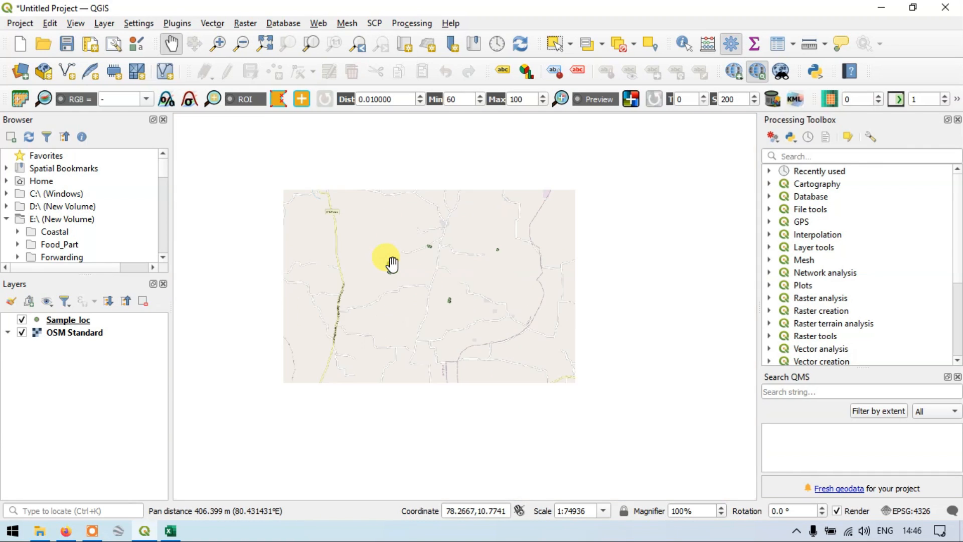
{"action": "scroll", "coordinate": [400, 260], "scroll_direction": "up", "scroll_amount": 1}
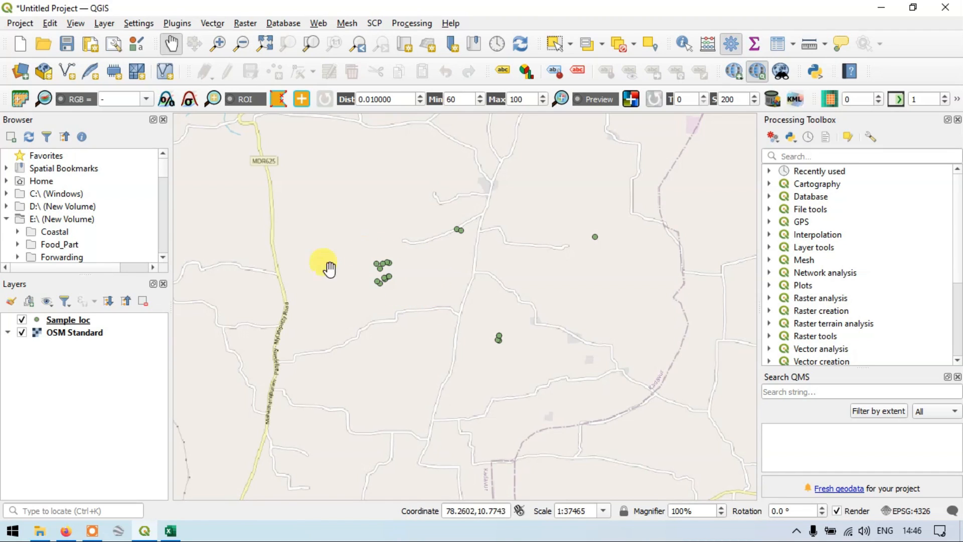
Enable Single Labels for the Sample_loc layer with Sample Loc as the label value
{"action": "left_click", "coordinate": [69, 324]}
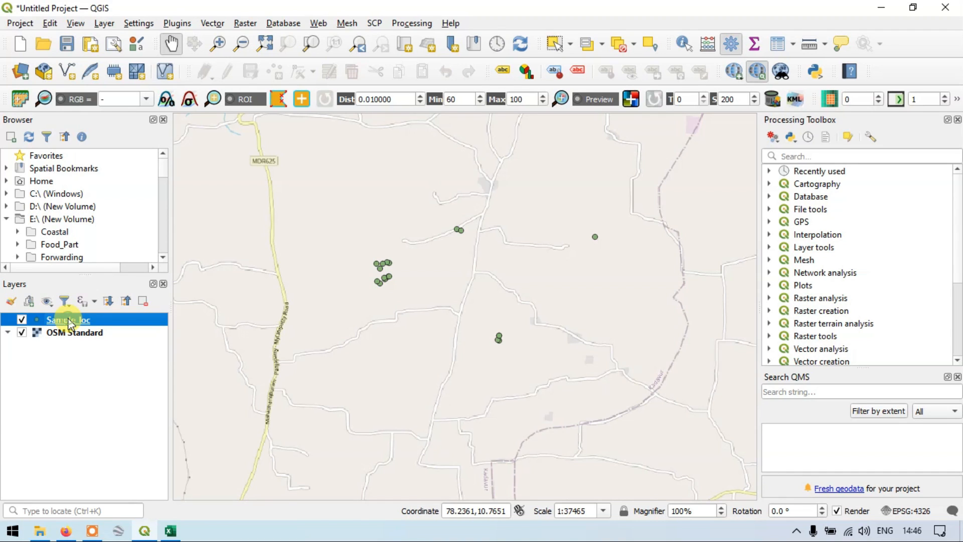
{"action": "double_click", "coordinate": [71, 323]}
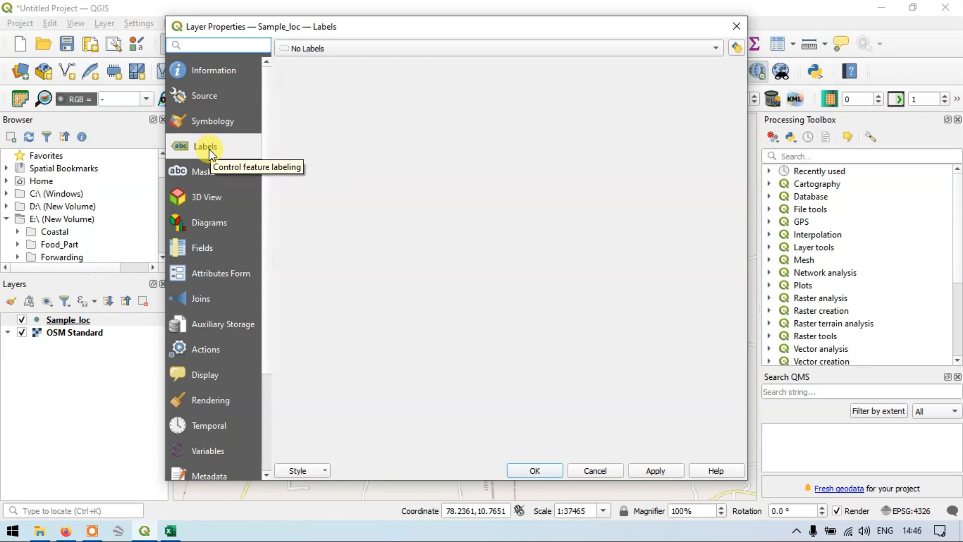
{"action": "left_click", "coordinate": [210, 151]}
{"action": "left_click", "coordinate": [582, 48]}
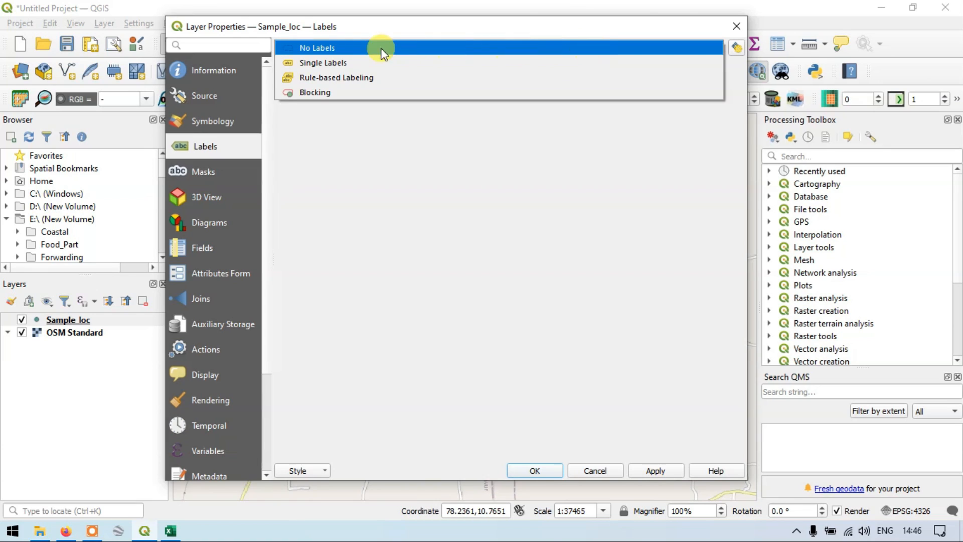
{"action": "left_click", "coordinate": [319, 61]}
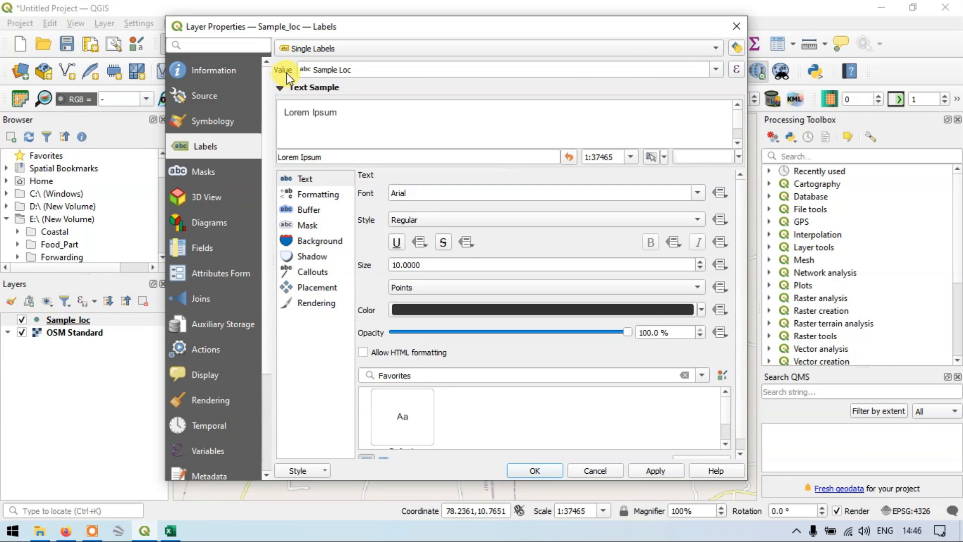
{"action": "left_click", "coordinate": [707, 71]}
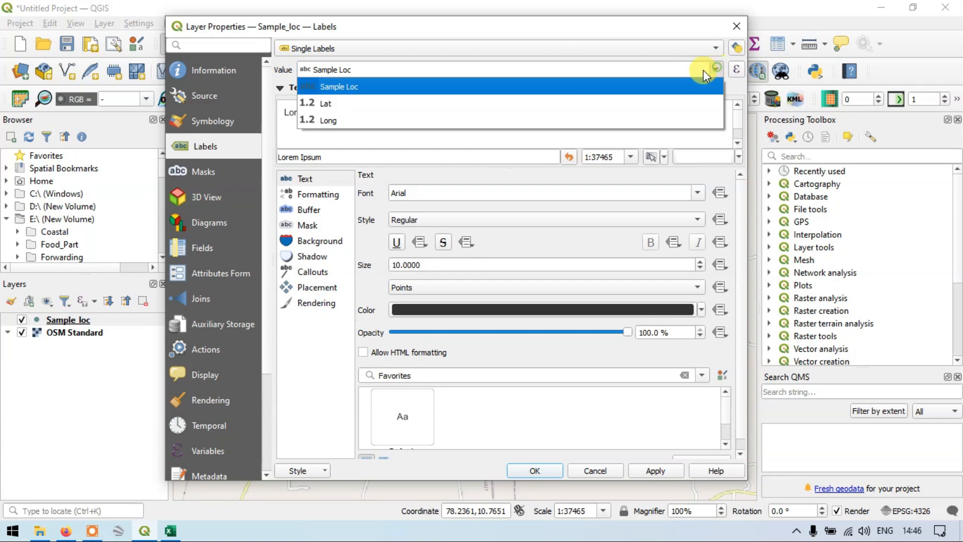
{"action": "left_click", "coordinate": [345, 87]}
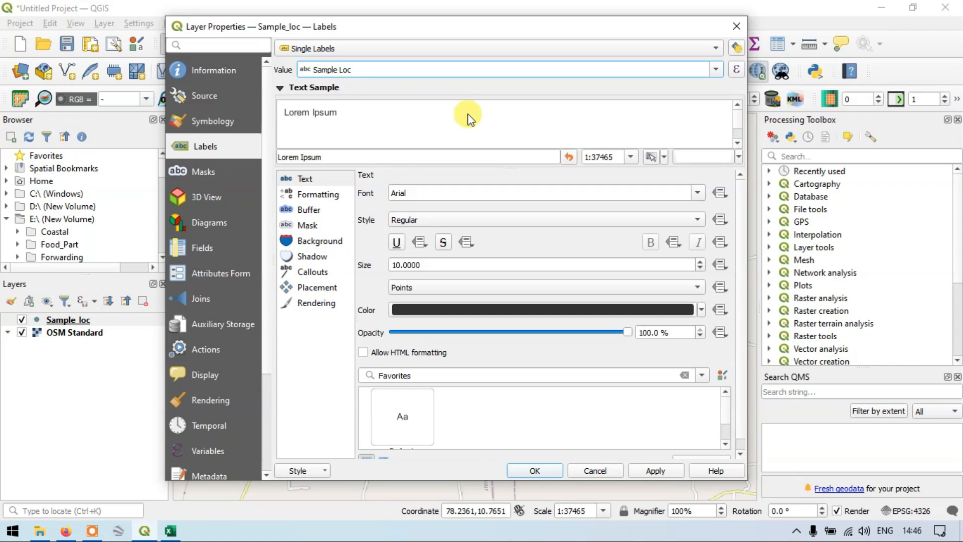
Set the Sample_loc label text color to blue and apply the label settings to the map
{"action": "left_click", "coordinate": [702, 310]}
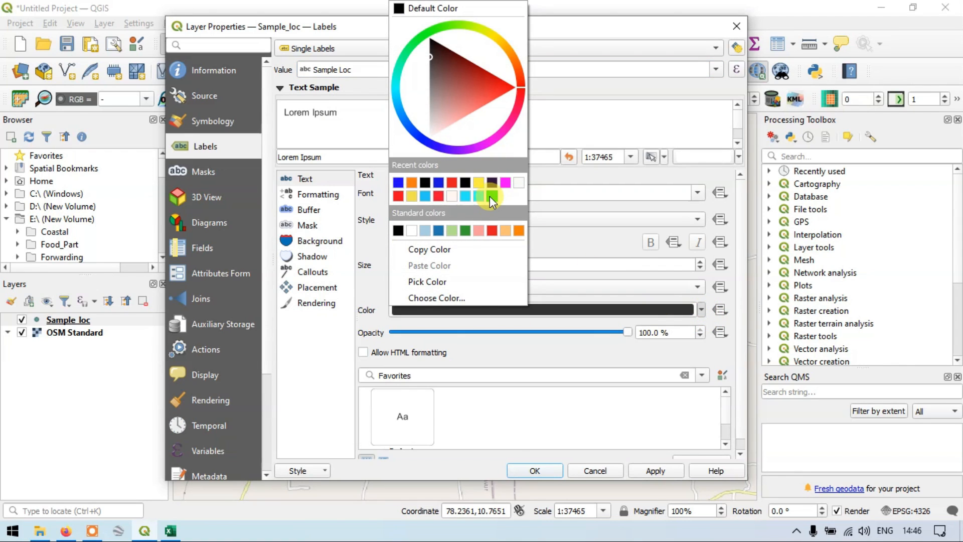
{"action": "left_click", "coordinate": [439, 183]}
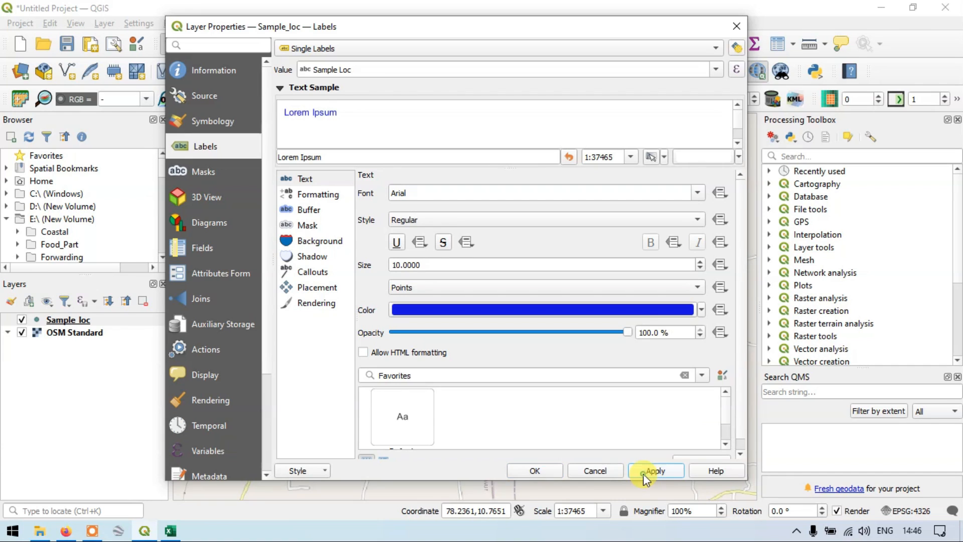
{"action": "left_click", "coordinate": [534, 470]}
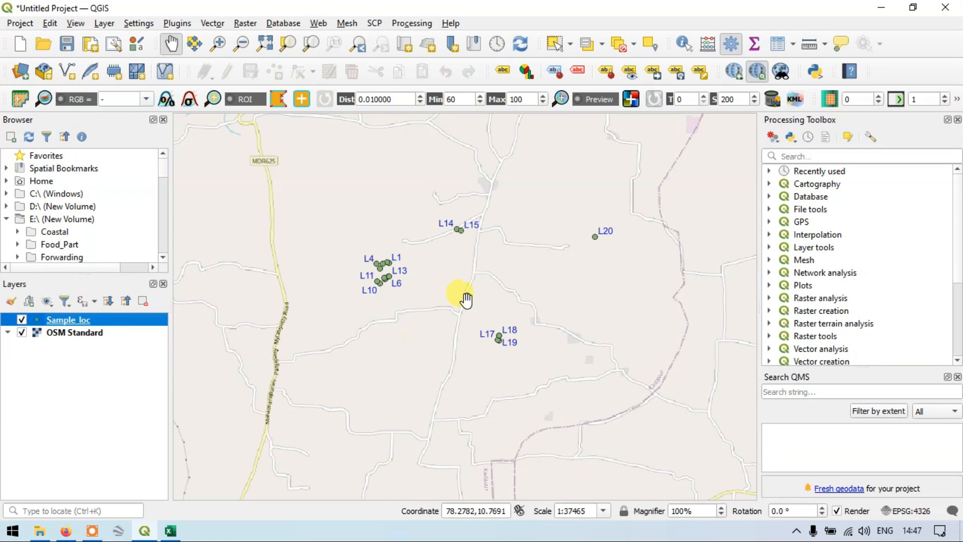
{"action": "left_click_drag", "start_coordinate": [525, 201], "coordinate": [511, 225]}
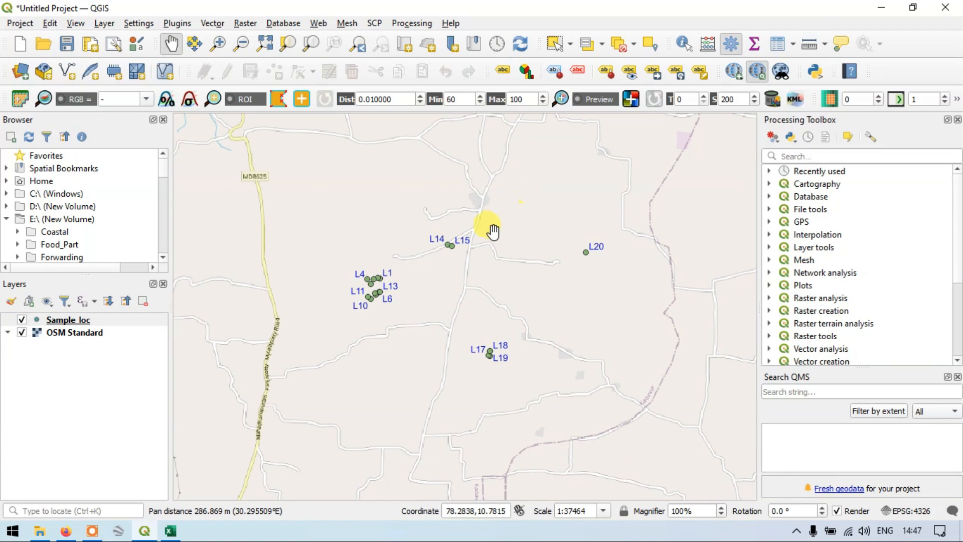
Review the Sample_loc attribute table with its Sample Loc, Lat and Long columns, and close it
{"action": "left_click", "coordinate": [778, 45]}
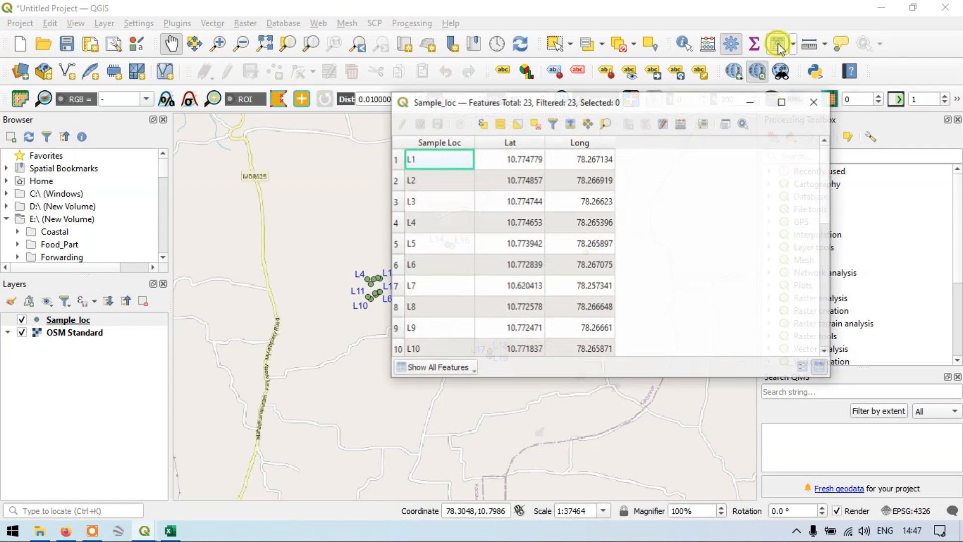
{"action": "left_click_drag", "start_coordinate": [554, 102], "coordinate": [642, 74]}
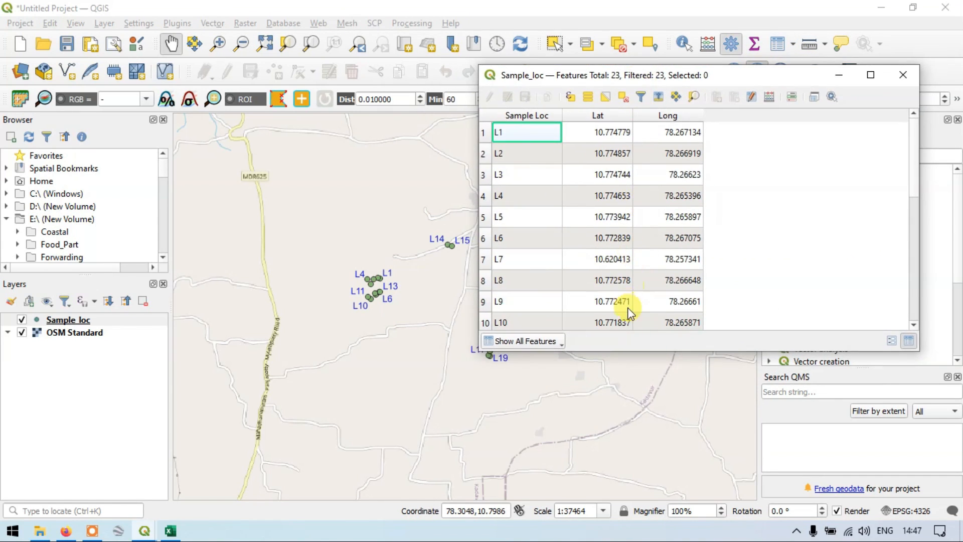
{"action": "left_click_drag", "start_coordinate": [620, 351], "coordinate": [615, 490]}
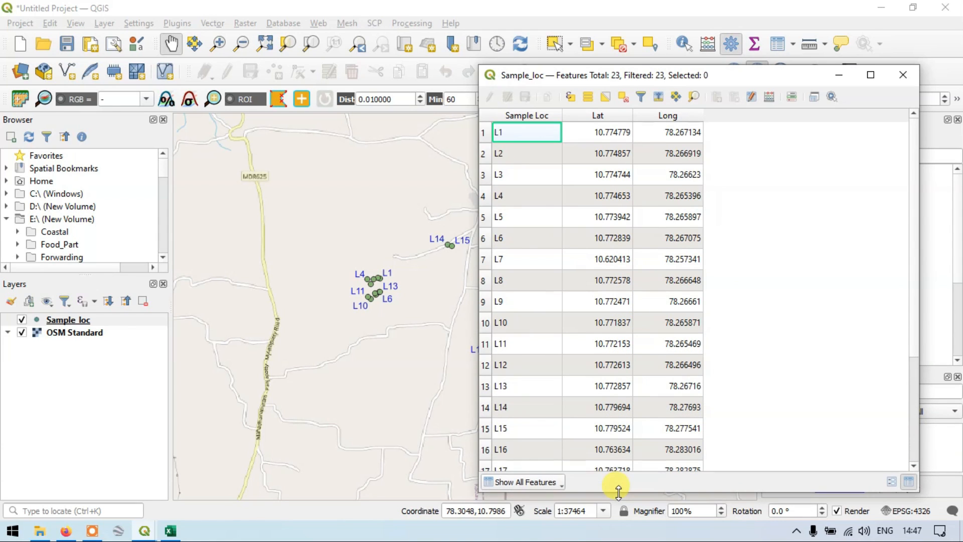
{"action": "scroll", "coordinate": [591, 330], "scroll_direction": "down", "scroll_amount": 2}
{"action": "scroll", "coordinate": [591, 329], "scroll_direction": "up", "scroll_amount": 3}
{"action": "left_click_drag", "start_coordinate": [722, 80], "coordinate": [673, 71]}
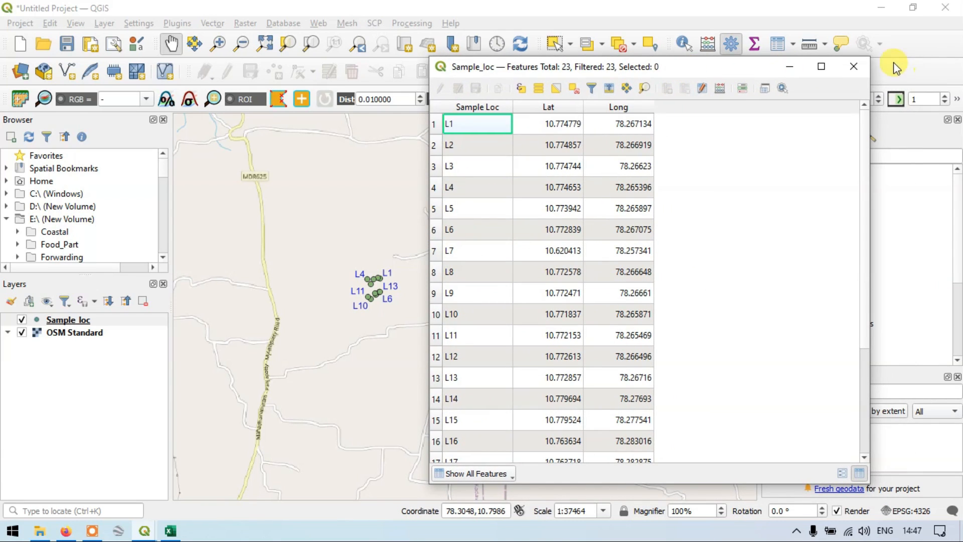
{"action": "left_click", "coordinate": [861, 64]}
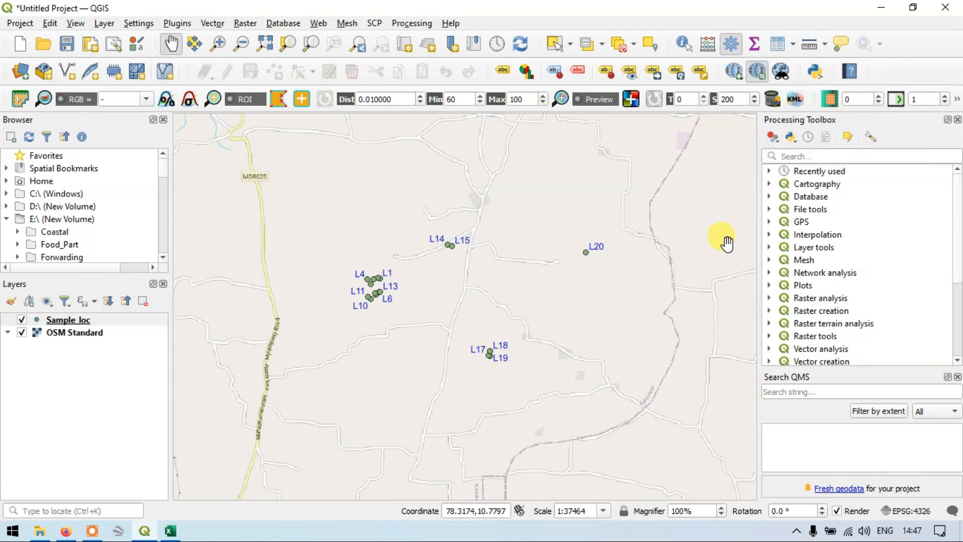
Review the Sample_loc layer's source, provider, coordinate reference system and extent information in its properties
{"action": "left_click", "coordinate": [133, 321]}
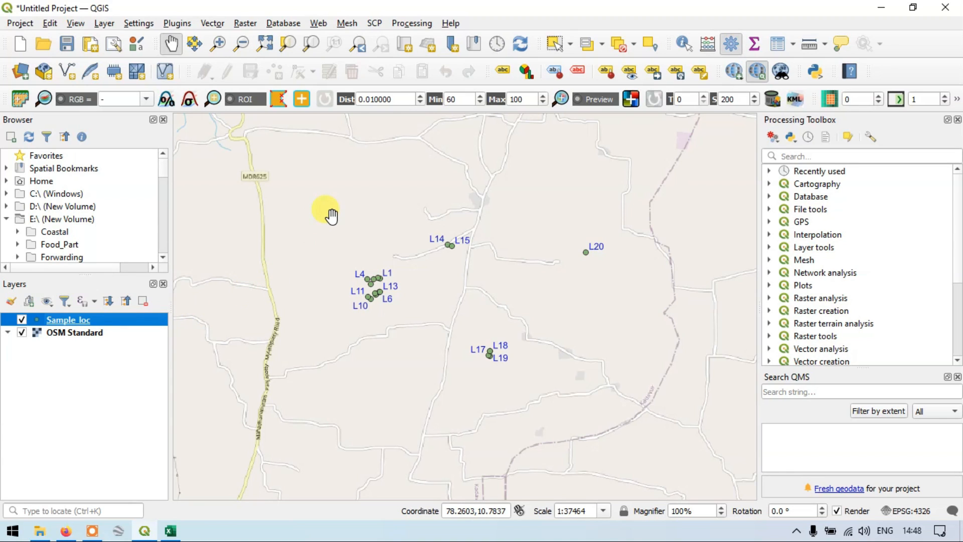
{"action": "left_click_drag", "start_coordinate": [507, 216], "coordinate": [504, 236]}
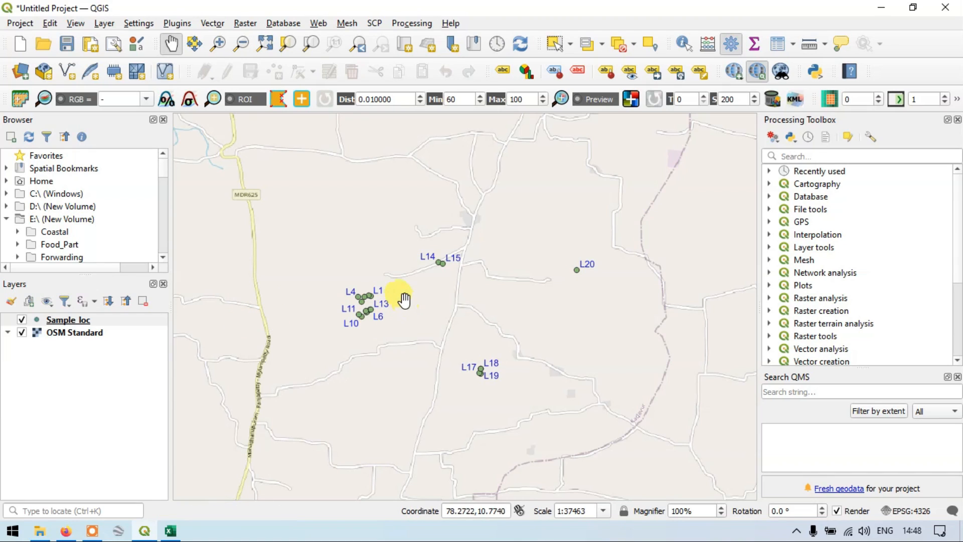
{"action": "right_click", "coordinate": [78, 322]}
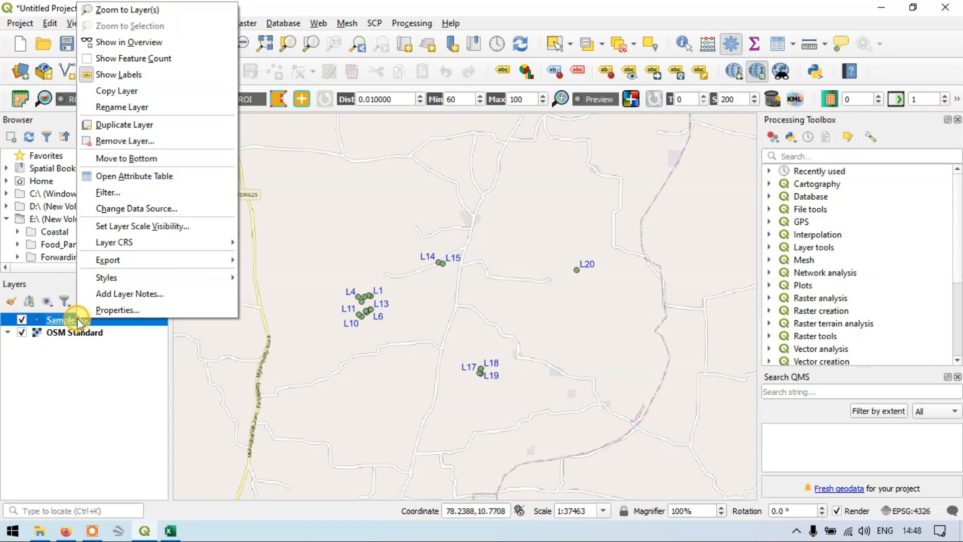
{"action": "left_click", "coordinate": [113, 309]}
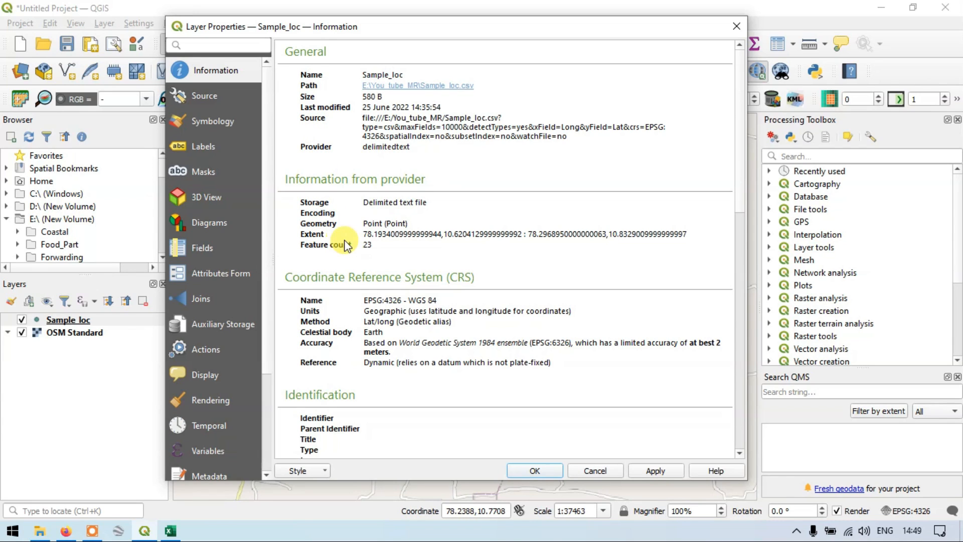
{"action": "scroll", "coordinate": [354, 280], "scroll_direction": "down", "scroll_amount": 2}
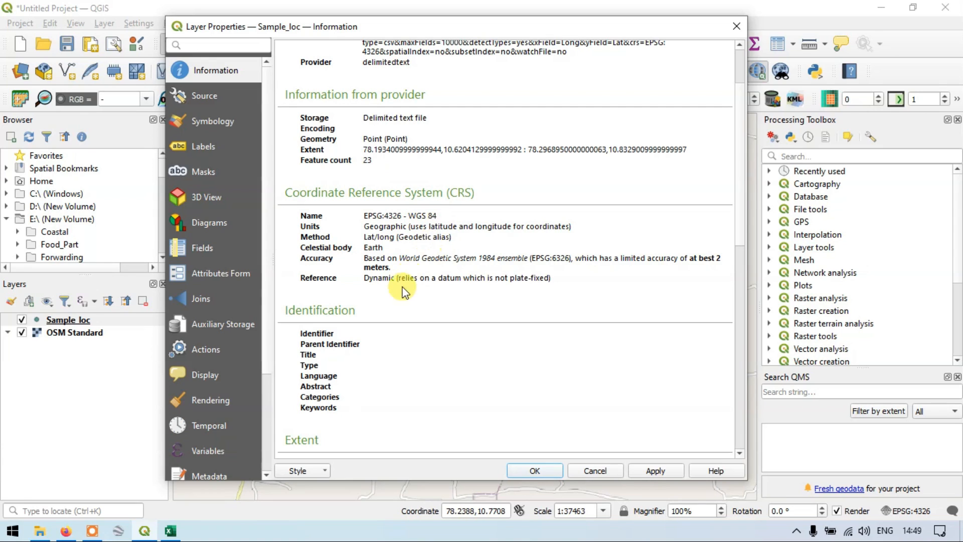
{"action": "scroll", "coordinate": [393, 302], "scroll_direction": "down", "scroll_amount": 4}
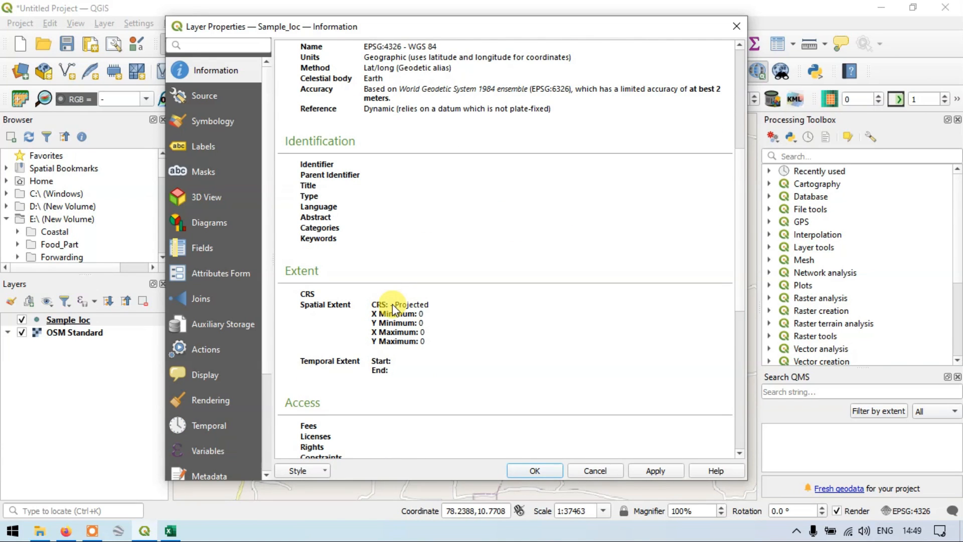
{"action": "scroll", "coordinate": [392, 304], "scroll_direction": "up", "scroll_amount": 6}
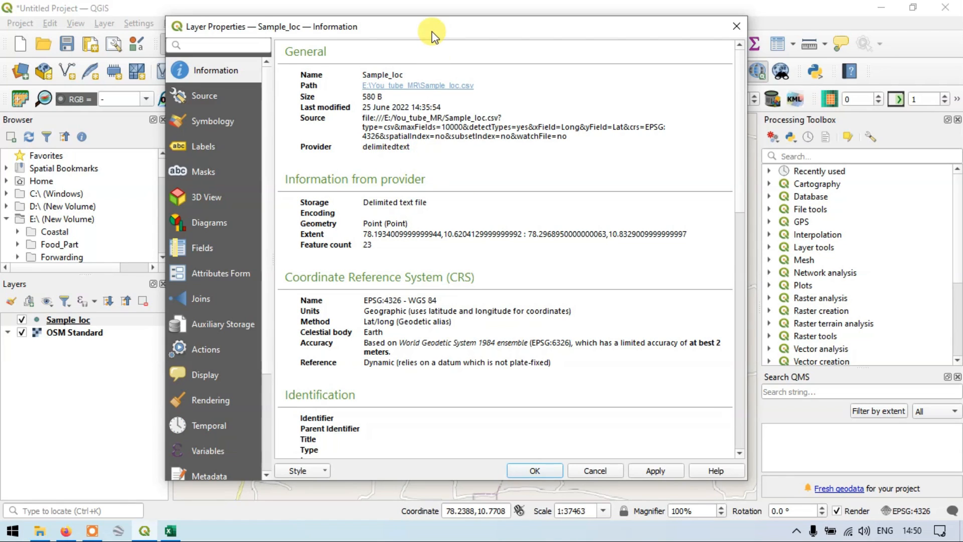
{"action": "mouse_move", "coordinate": [438, 28]}
{"action": "left_mouse_down"}
{"action": "mouse_move", "coordinate": [444, 46]}
{"action": "mouse_move", "coordinate": [433, 31]}
{"action": "left_mouse_up"}
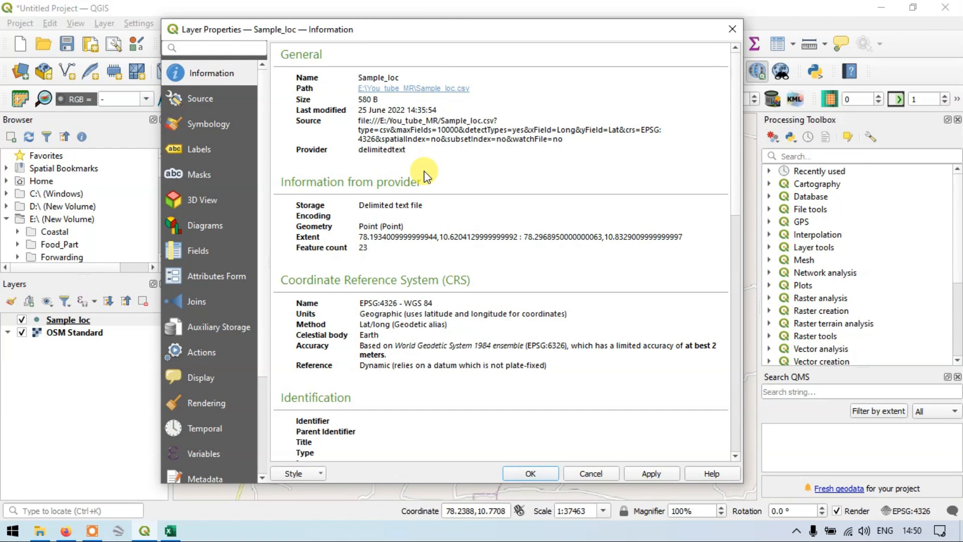
{"action": "left_click", "coordinate": [533, 471]}
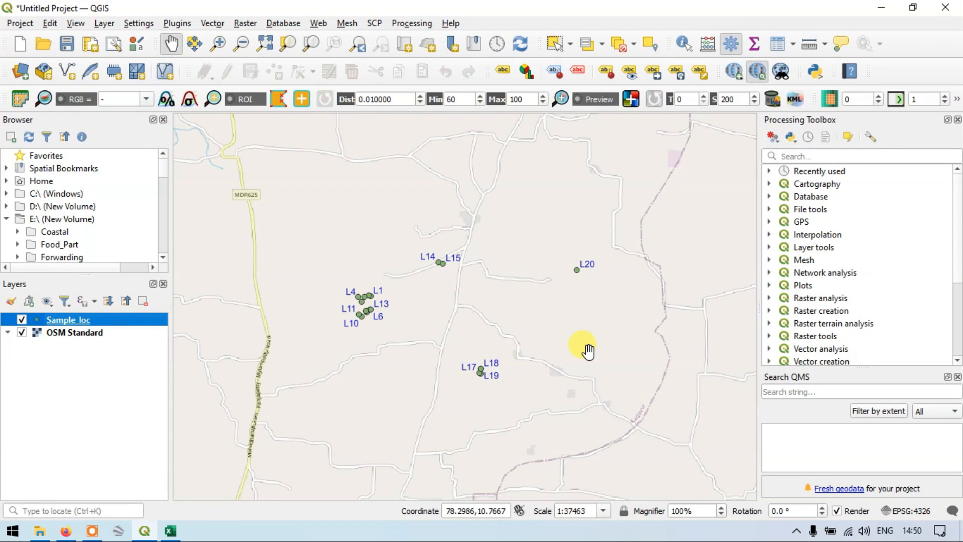
Start exporting the Sample_loc layer's features in ESRI Shapefile format with the file name Sample_loc
{"action": "left_click", "coordinate": [150, 412]}
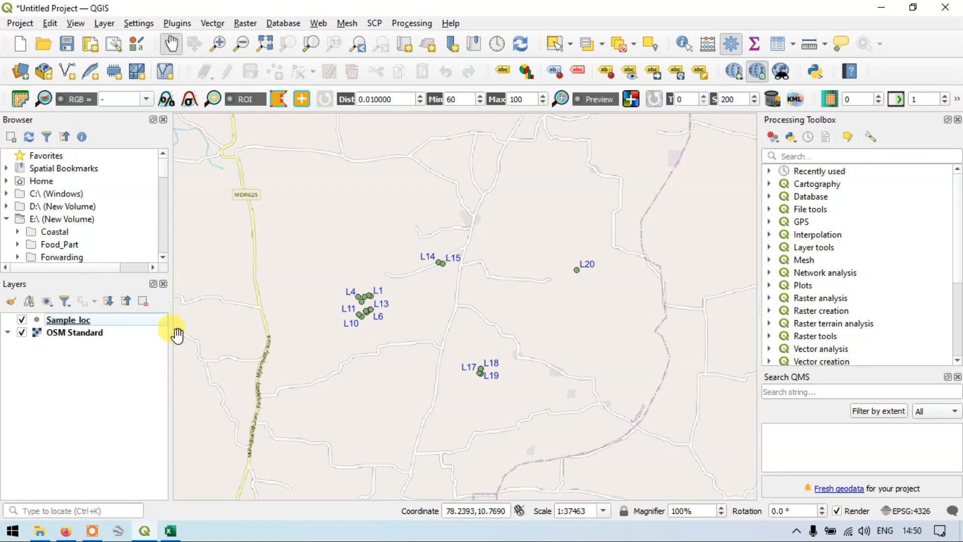
{"action": "right_click", "coordinate": [82, 323]}
{"action": "mouse_move", "coordinate": [146, 261]}
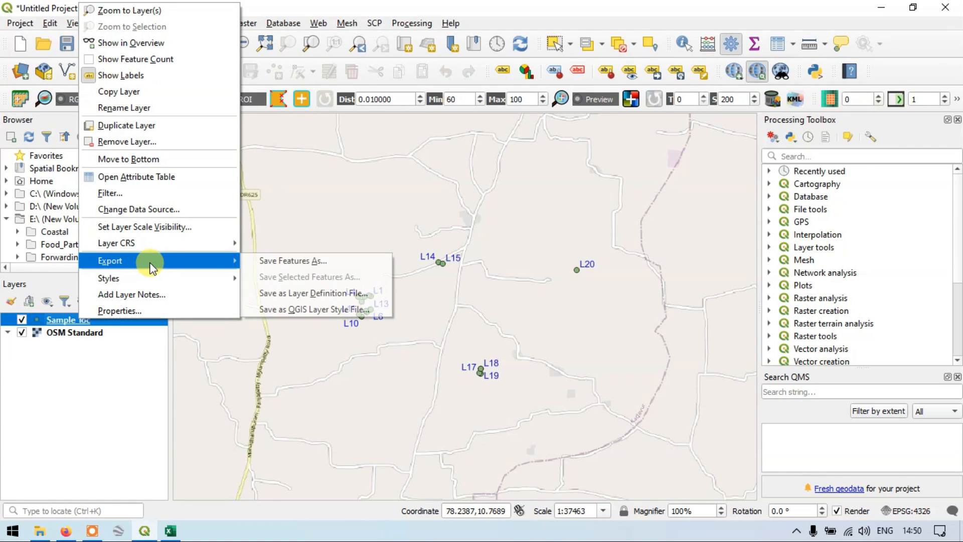
{"action": "left_click", "coordinate": [279, 261]}
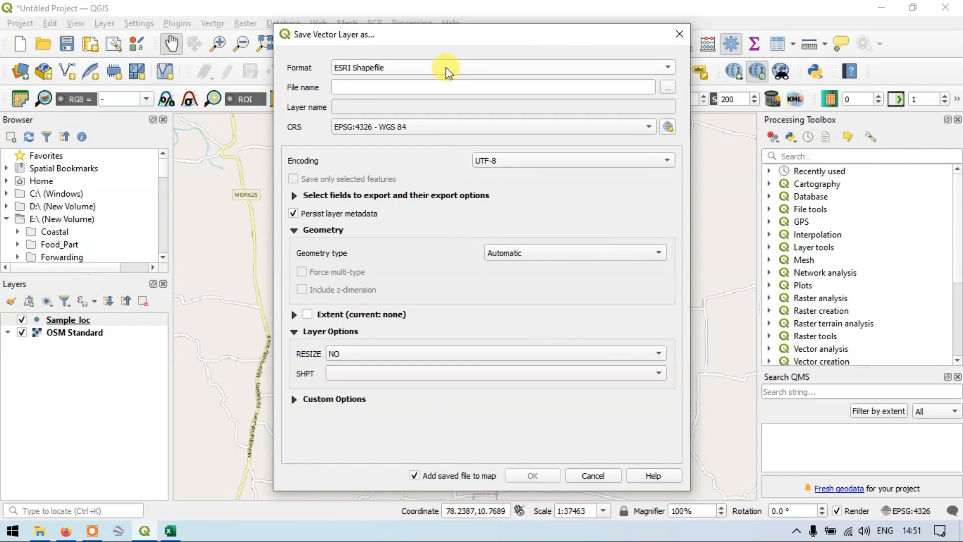
{"action": "left_click", "coordinate": [404, 66]}
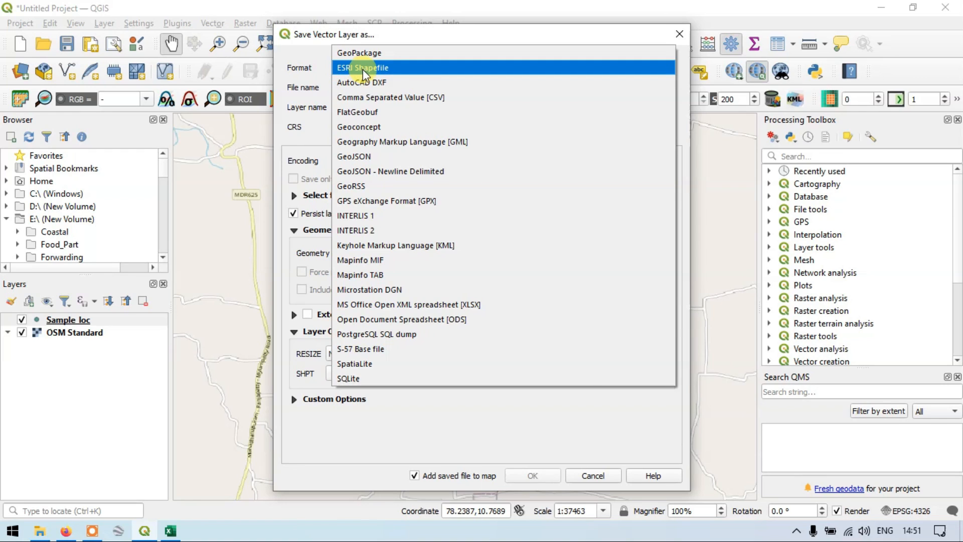
{"action": "left_click", "coordinate": [378, 70]}
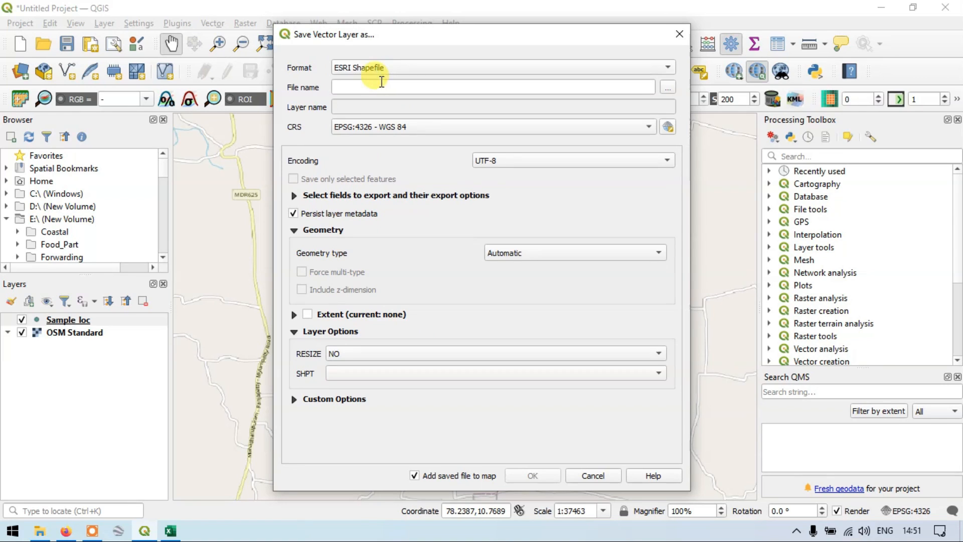
{"action": "left_click", "coordinate": [378, 86]}
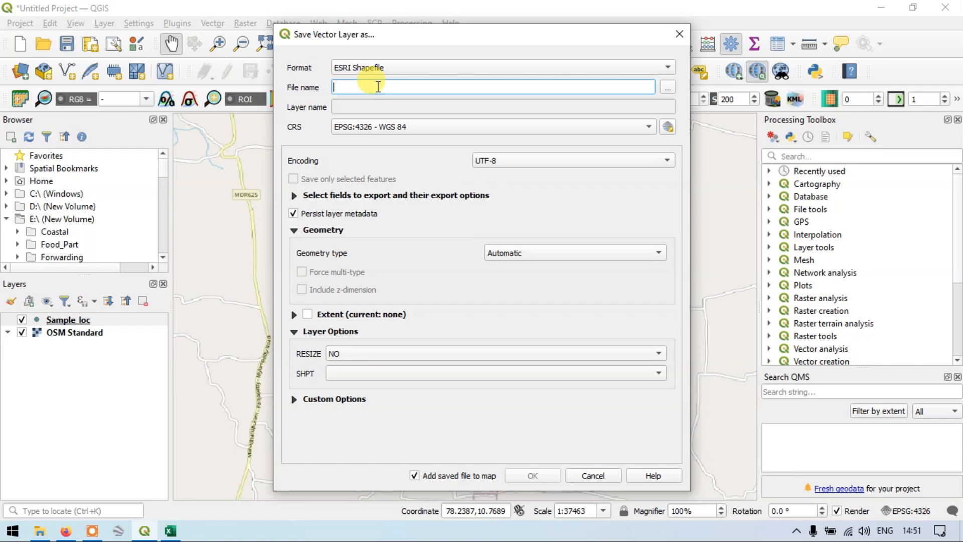
{"action": "type", "text": "Sample"}
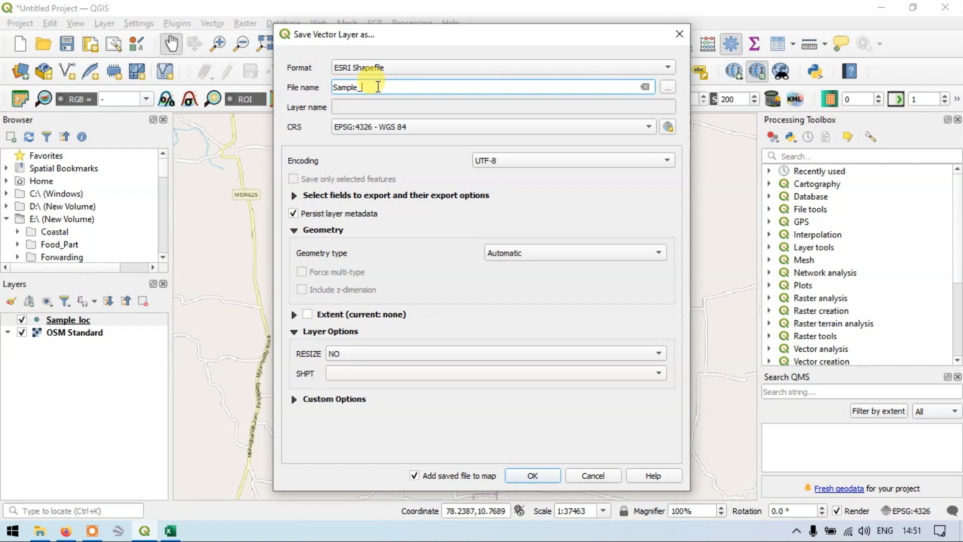
{"action": "type", "text": "_loc"}
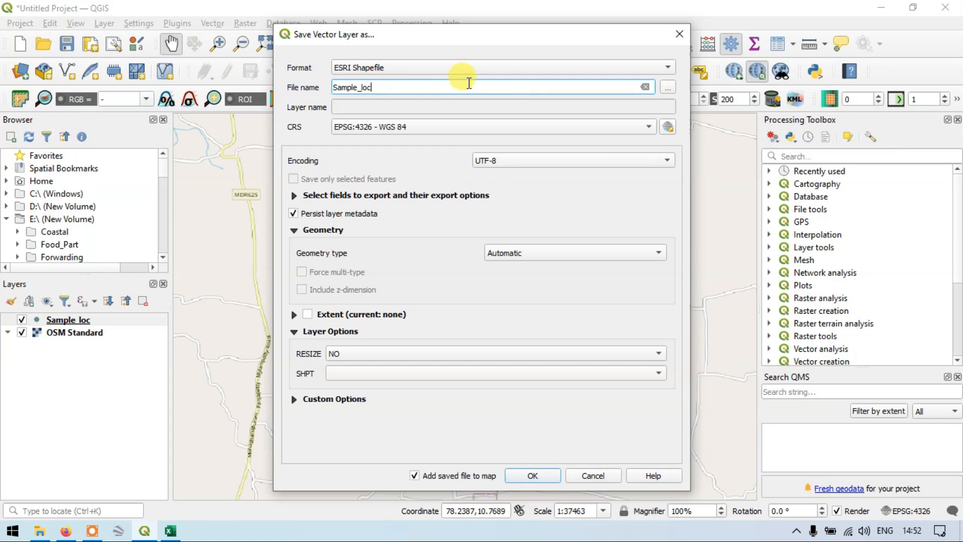
Set the export's output file to Sample_location in the folder E:\You_tube_MR\Qgis\scrap
{"action": "left_click", "coordinate": [668, 88]}
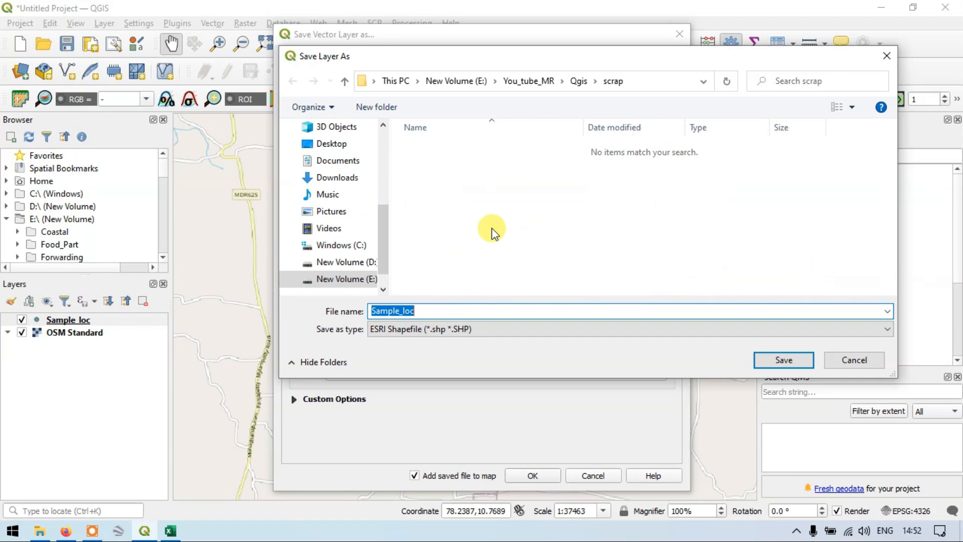
{"action": "left_click", "coordinate": [430, 311]}
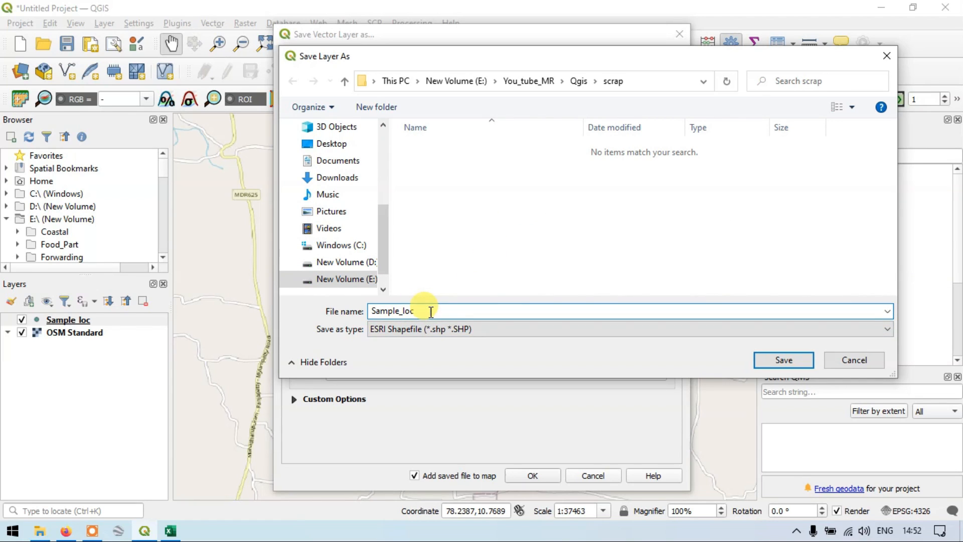
{"action": "type", "text": "ation"}
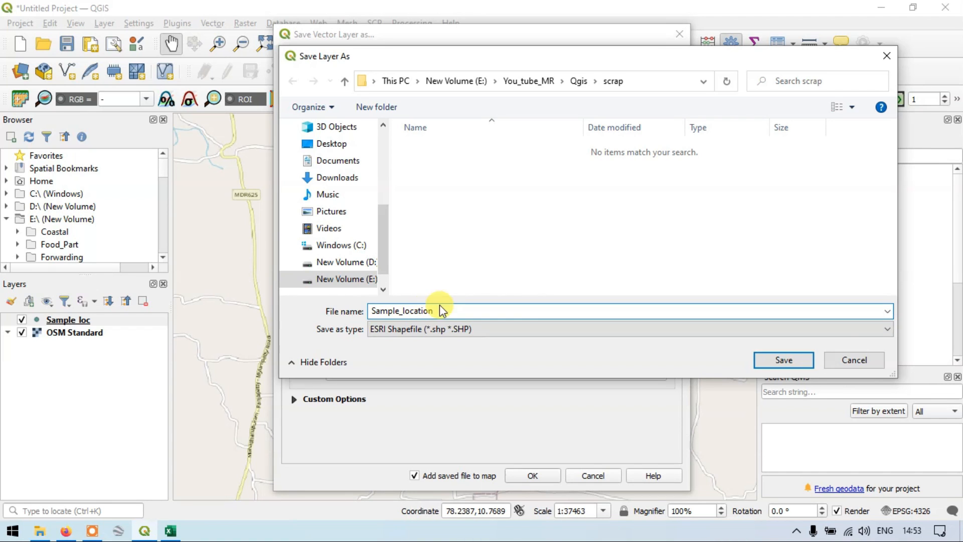
{"action": "left_click", "coordinate": [792, 361]}
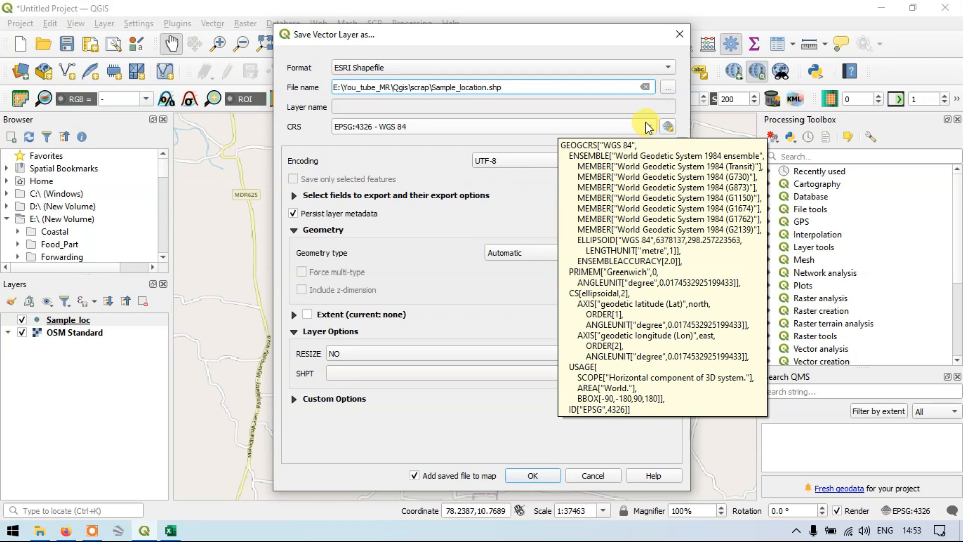
Examine the coordinate reference systems available for the exported shapefile, keeping EPSG:4326 - WGS 84
{"action": "left_click", "coordinate": [453, 134]}
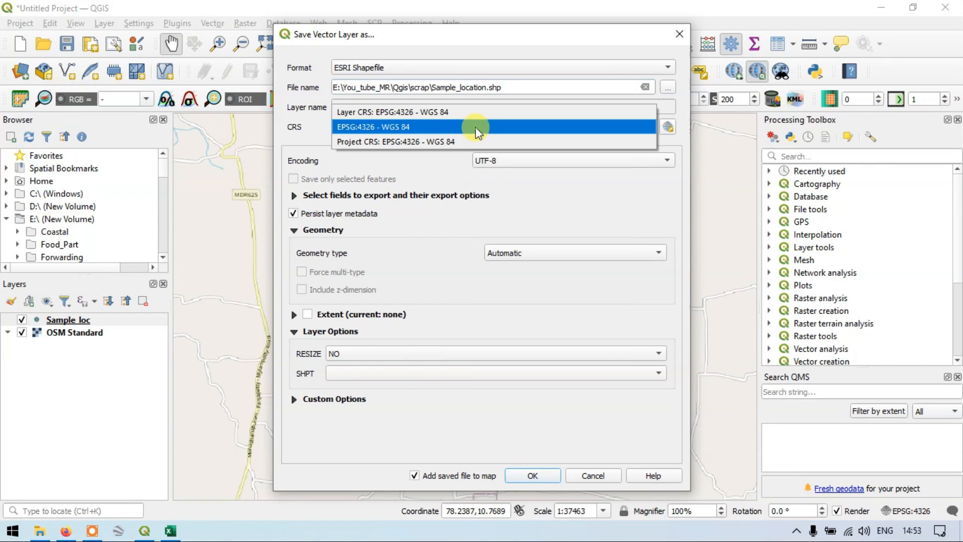
{"action": "left_click", "coordinate": [655, 127]}
{"action": "left_click", "coordinate": [665, 129]}
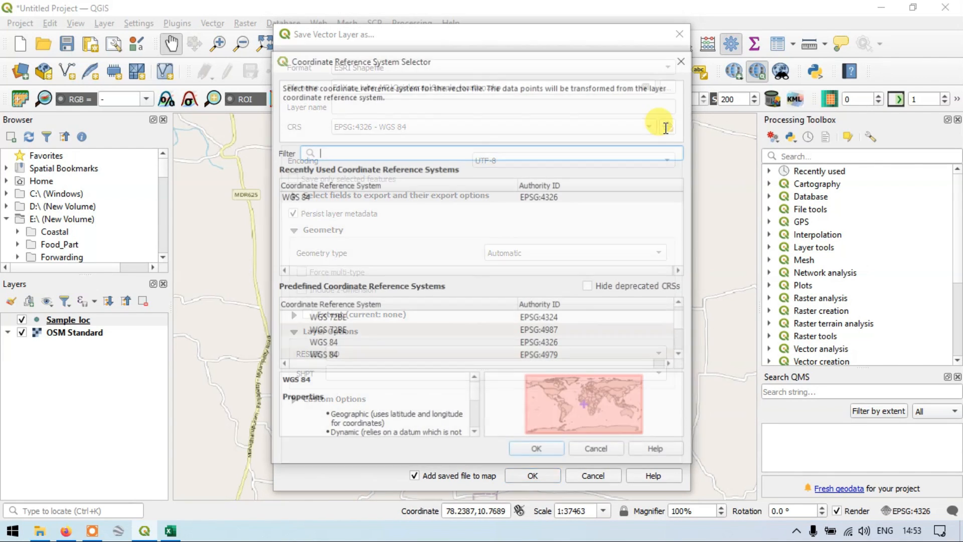
{"action": "left_click", "coordinate": [684, 64]}
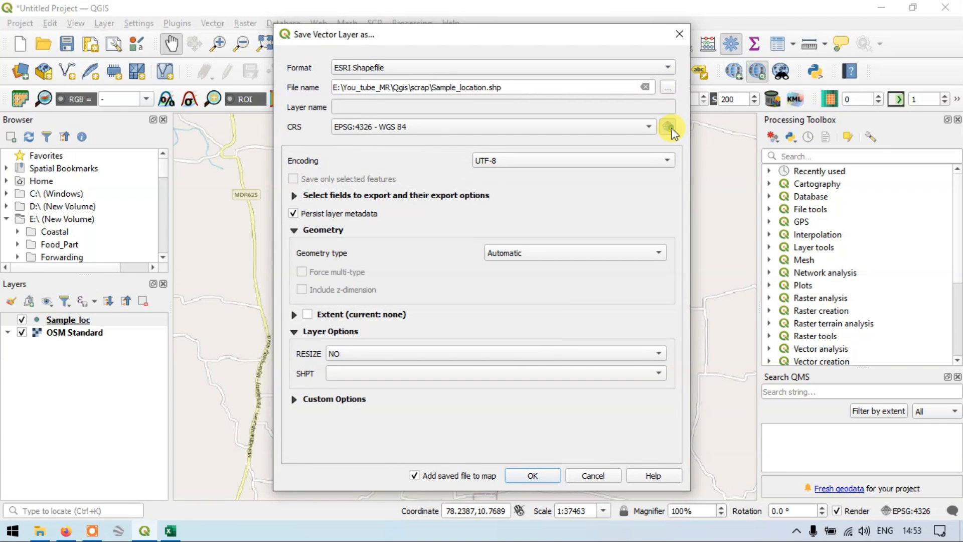
{"action": "left_click", "coordinate": [669, 126]}
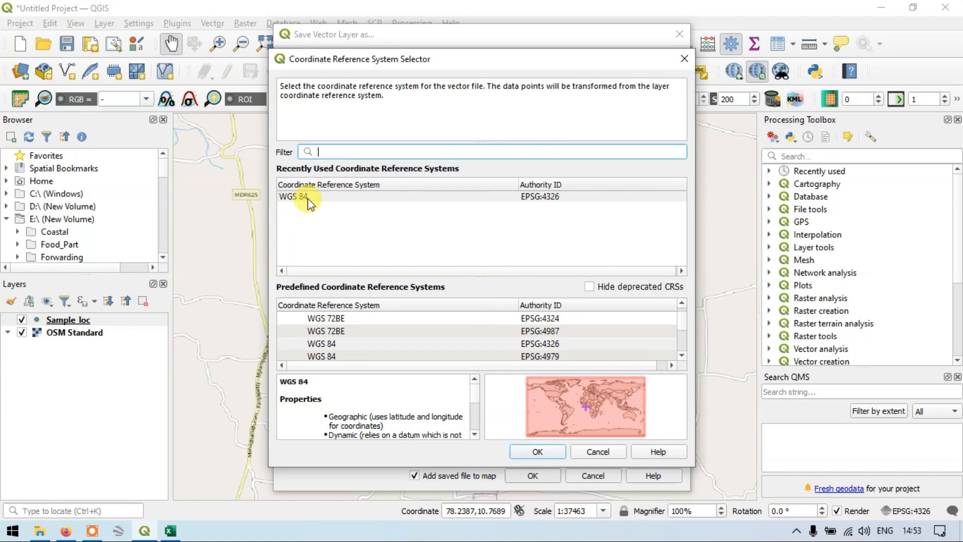
{"action": "left_click", "coordinate": [685, 59]}
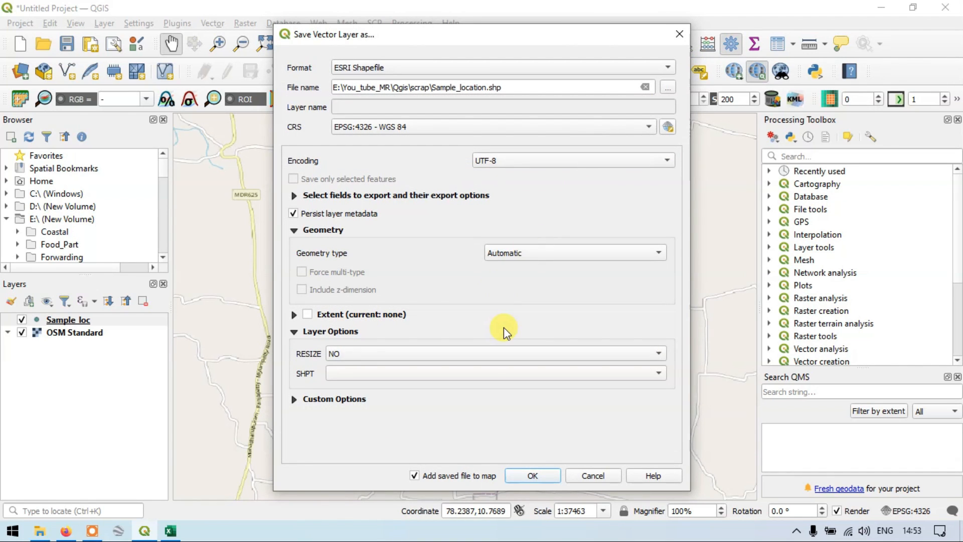
Run the shapefile export with the saved file added to the map, and remove the original Sample_loc layer from the project
{"action": "left_click", "coordinate": [534, 475]}
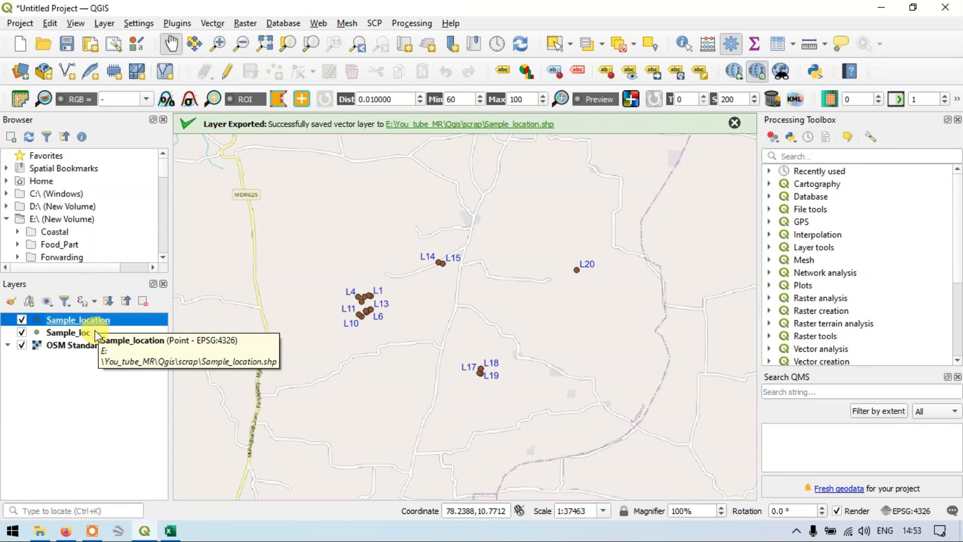
{"action": "right_click", "coordinate": [77, 333]}
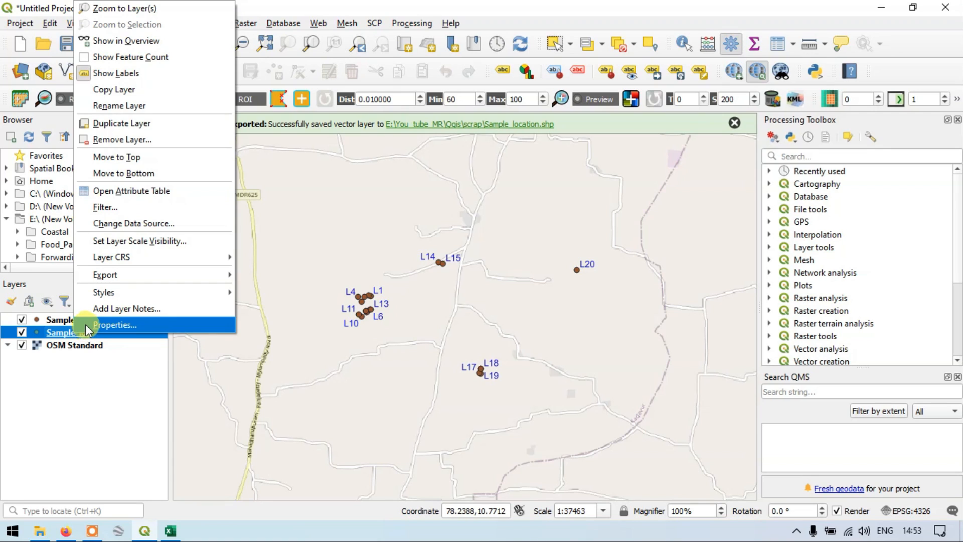
{"action": "left_click", "coordinate": [139, 142]}
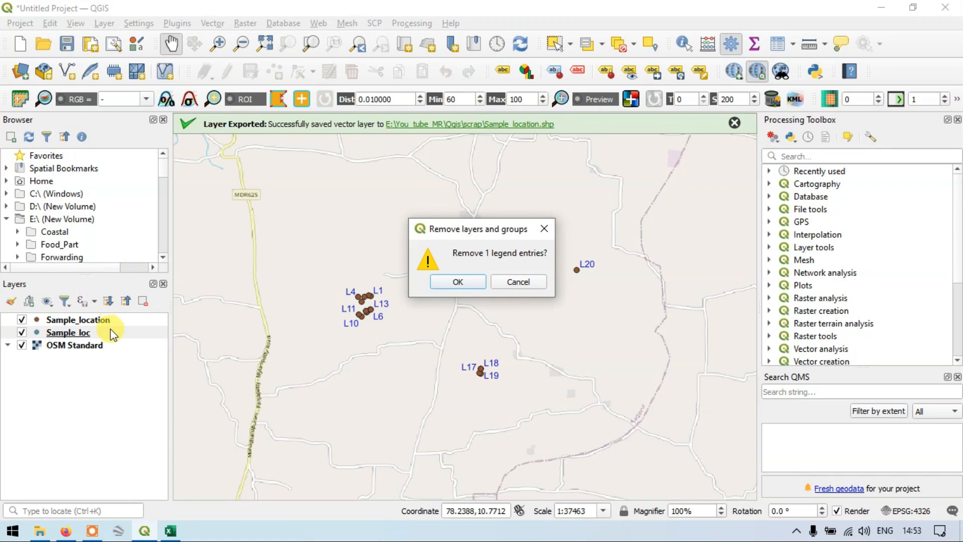
{"action": "left_click", "coordinate": [445, 284]}
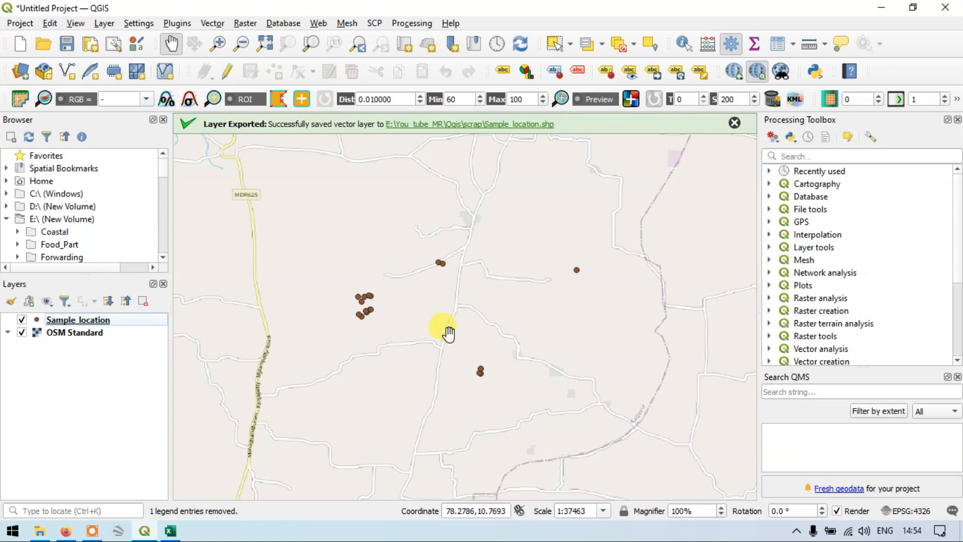
Review the Sample_location layer's storage format, geometry, extent and coordinate reference system in its properties
{"action": "right_click", "coordinate": [104, 320]}
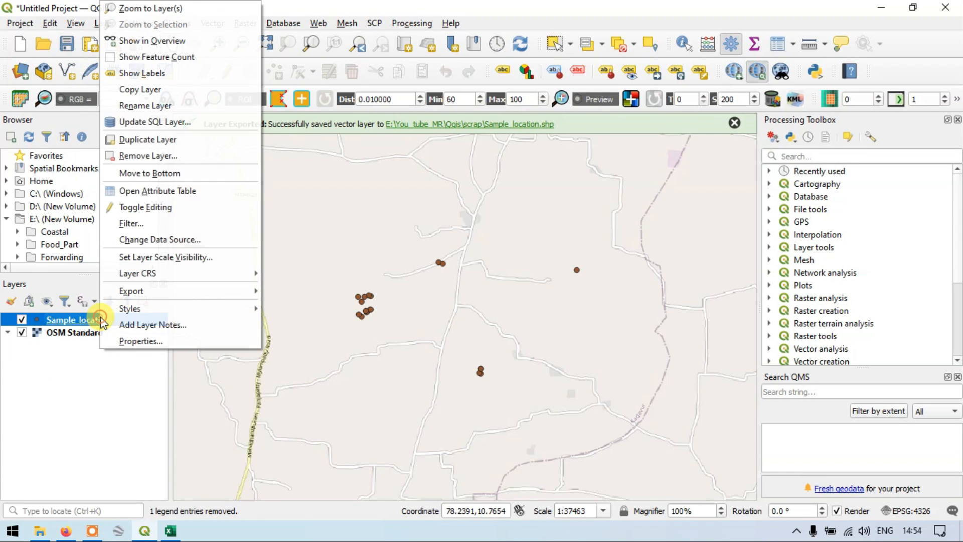
{"action": "left_click", "coordinate": [133, 338]}
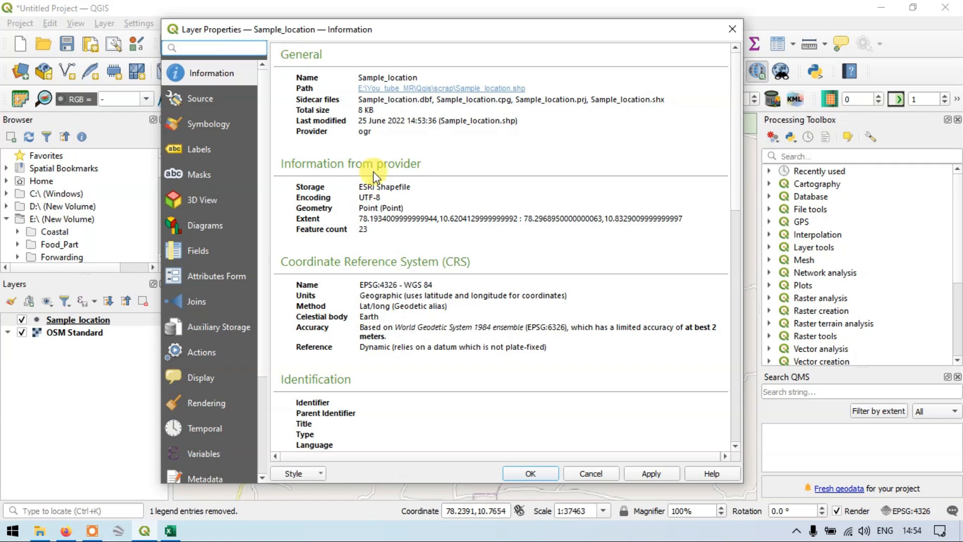
{"action": "key", "text": "F6"}
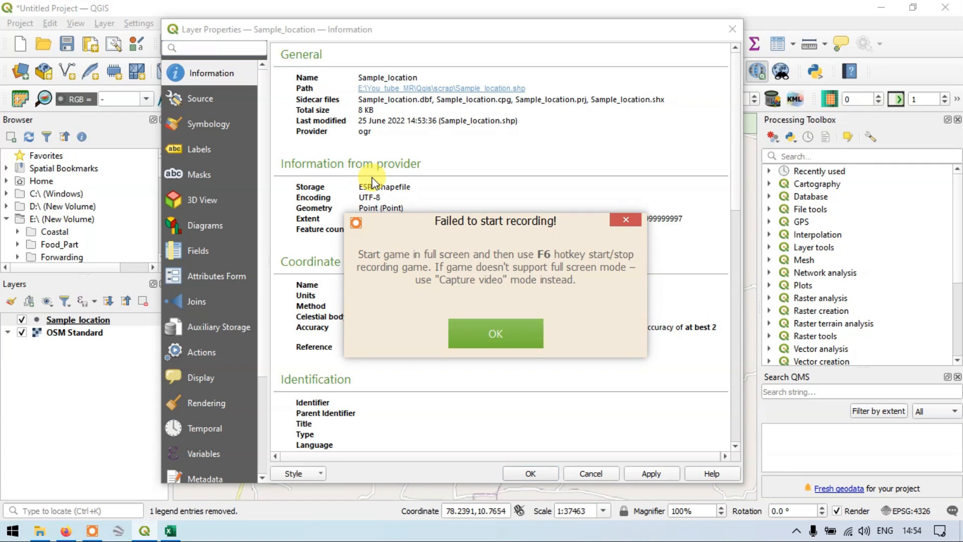
{"action": "left_click", "coordinate": [626, 219]}
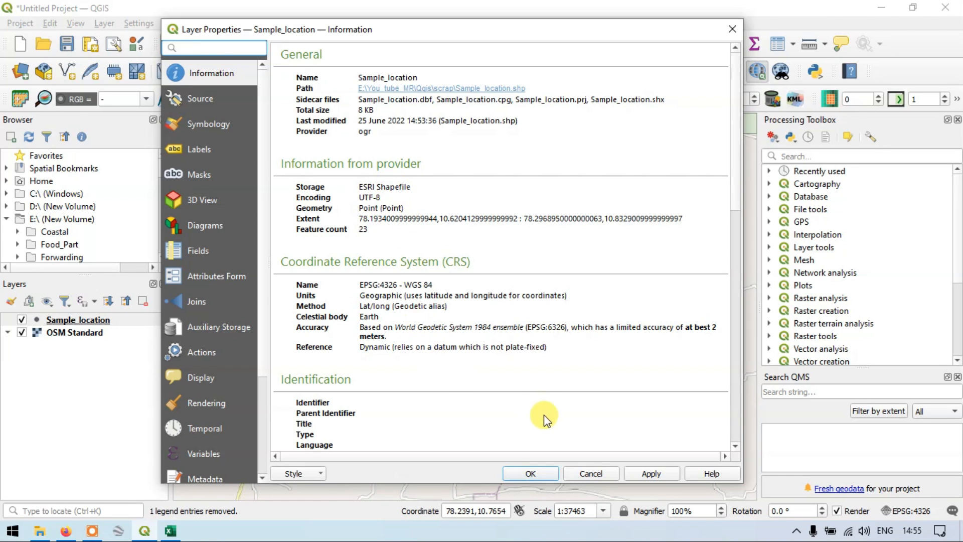
{"action": "left_click", "coordinate": [531, 473]}
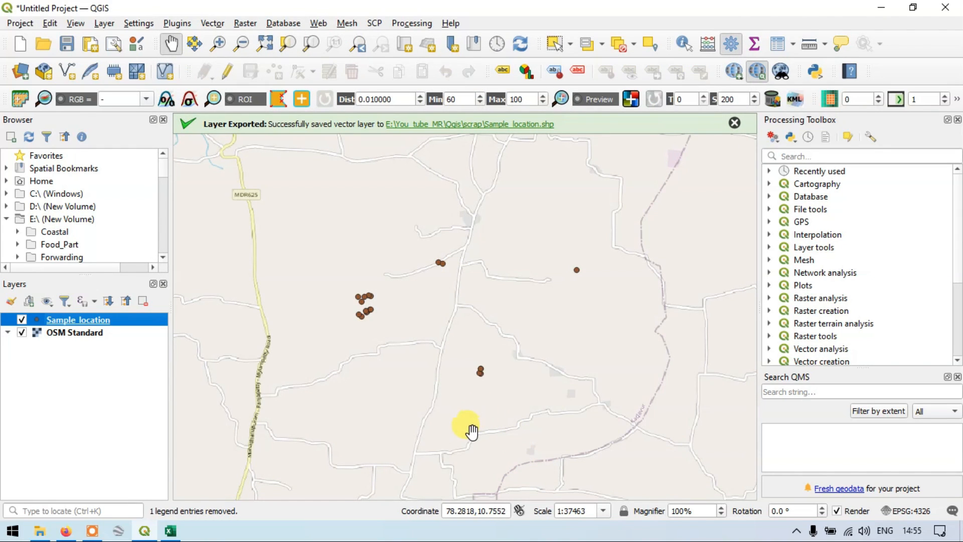
{"action": "scroll", "coordinate": [492, 279], "scroll_direction": "down", "scroll_amount": 2}
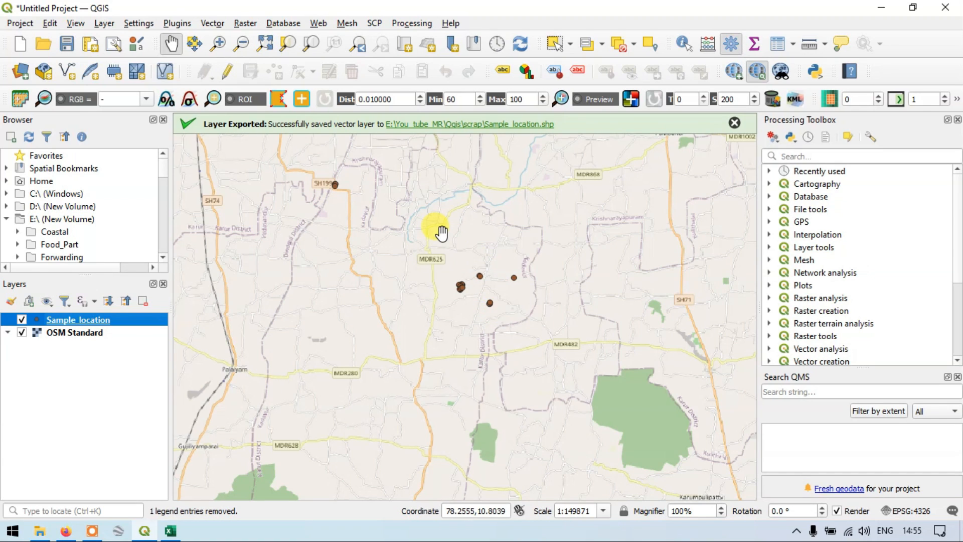
{"action": "scroll", "coordinate": [486, 257], "scroll_direction": "up", "scroll_amount": 1}
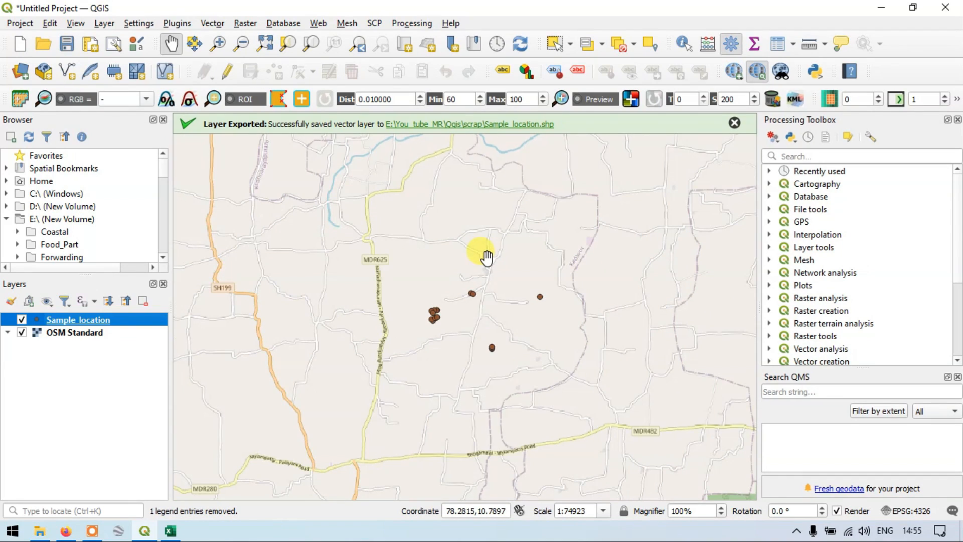
{"action": "scroll", "coordinate": [486, 257], "scroll_direction": "up", "scroll_amount": 1}
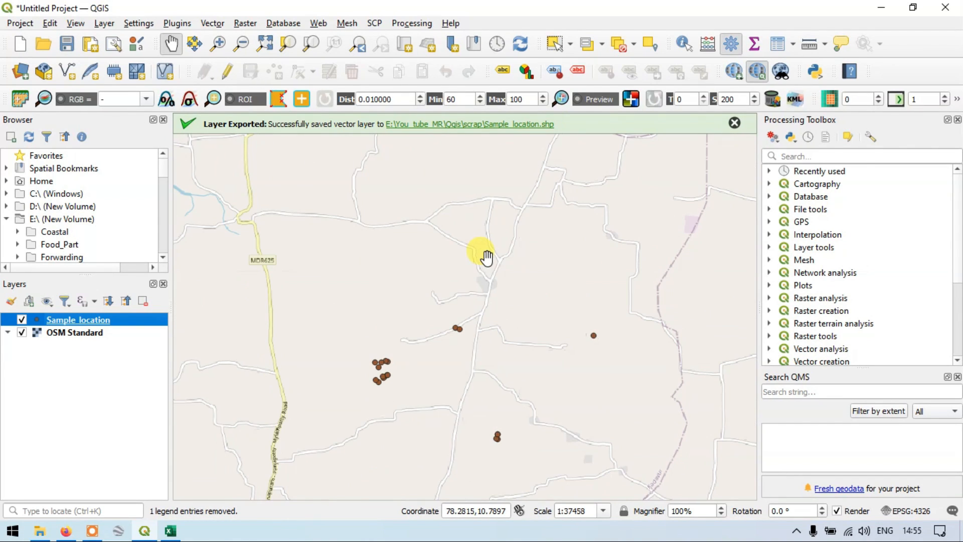
{"action": "scroll", "coordinate": [487, 263], "scroll_direction": "down", "scroll_amount": 1}
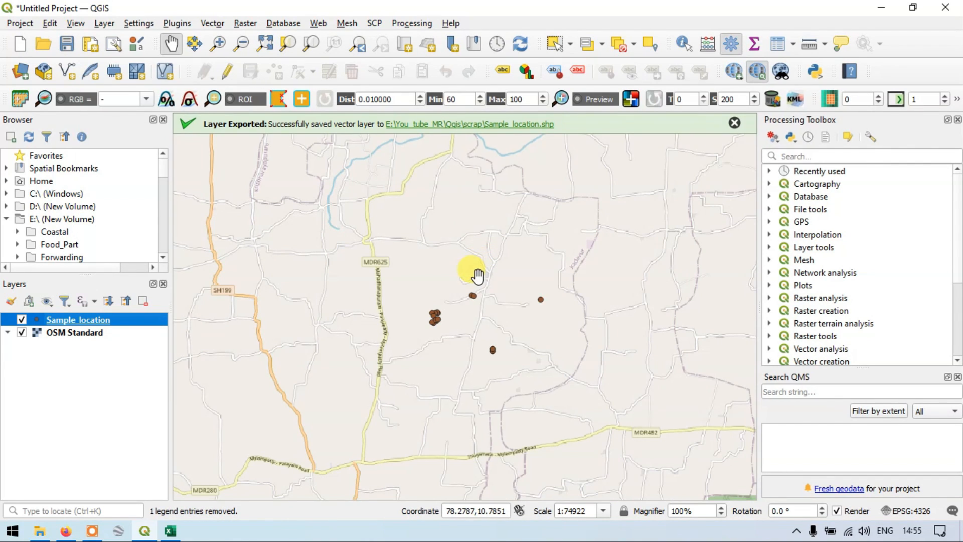